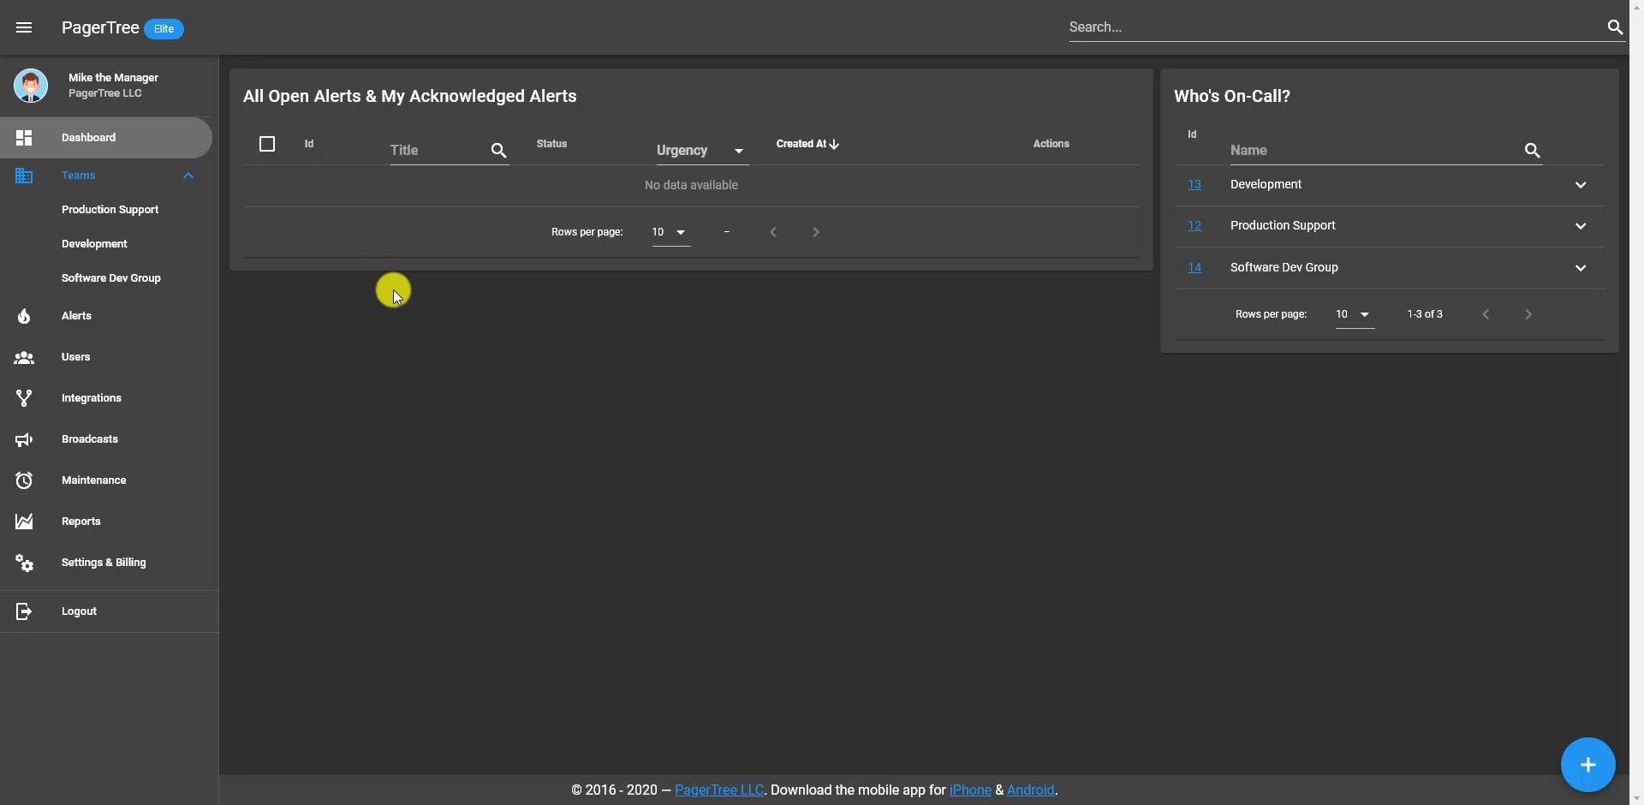
# Open the own user profile and enable Advanced Mode in its display settings
pyautogui.click(175, 92)
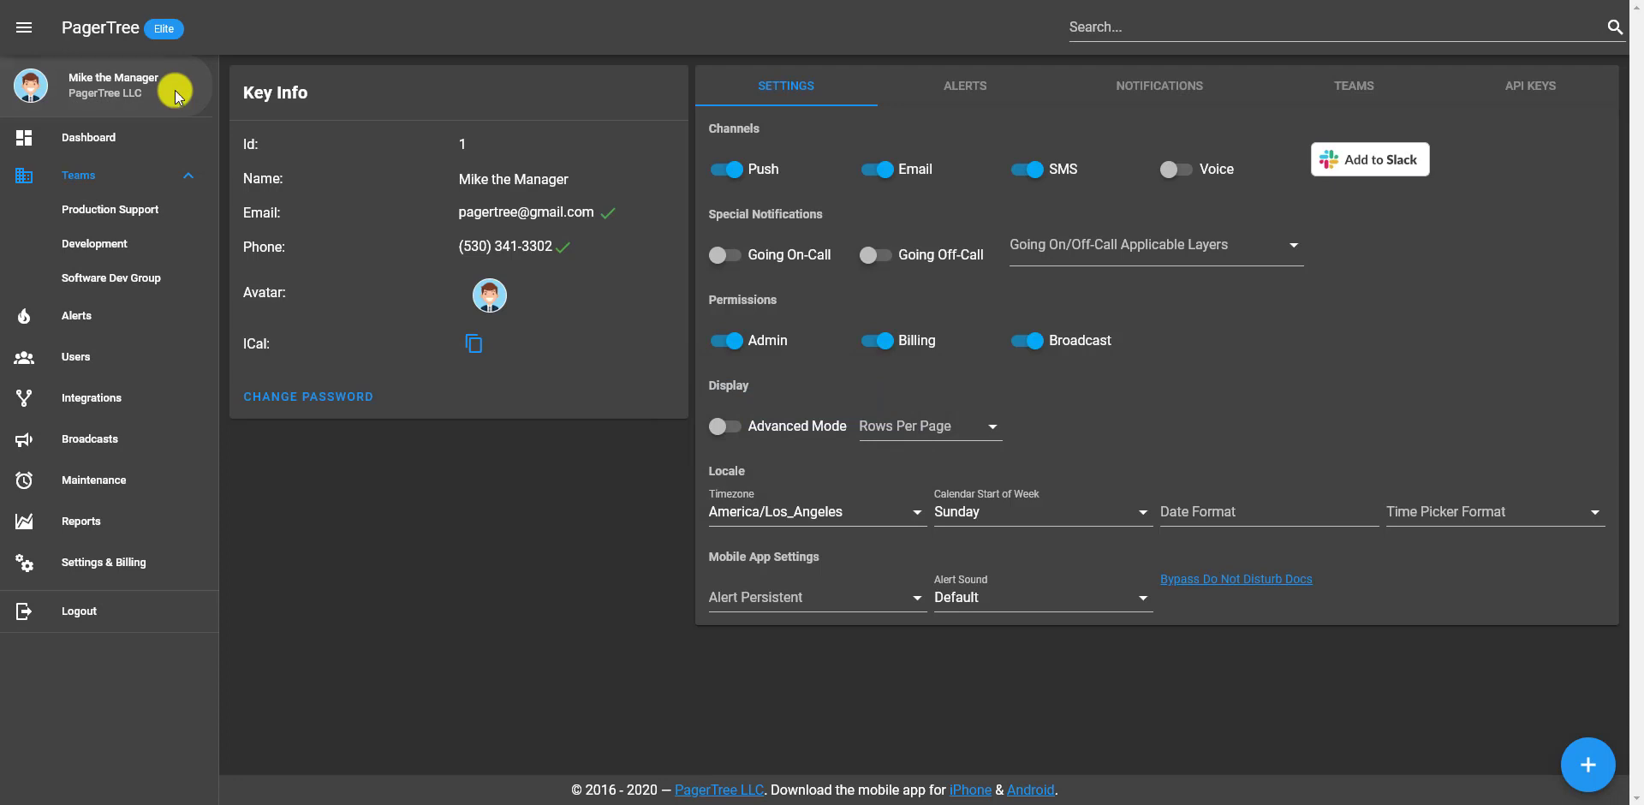
pyautogui.click(717, 433)
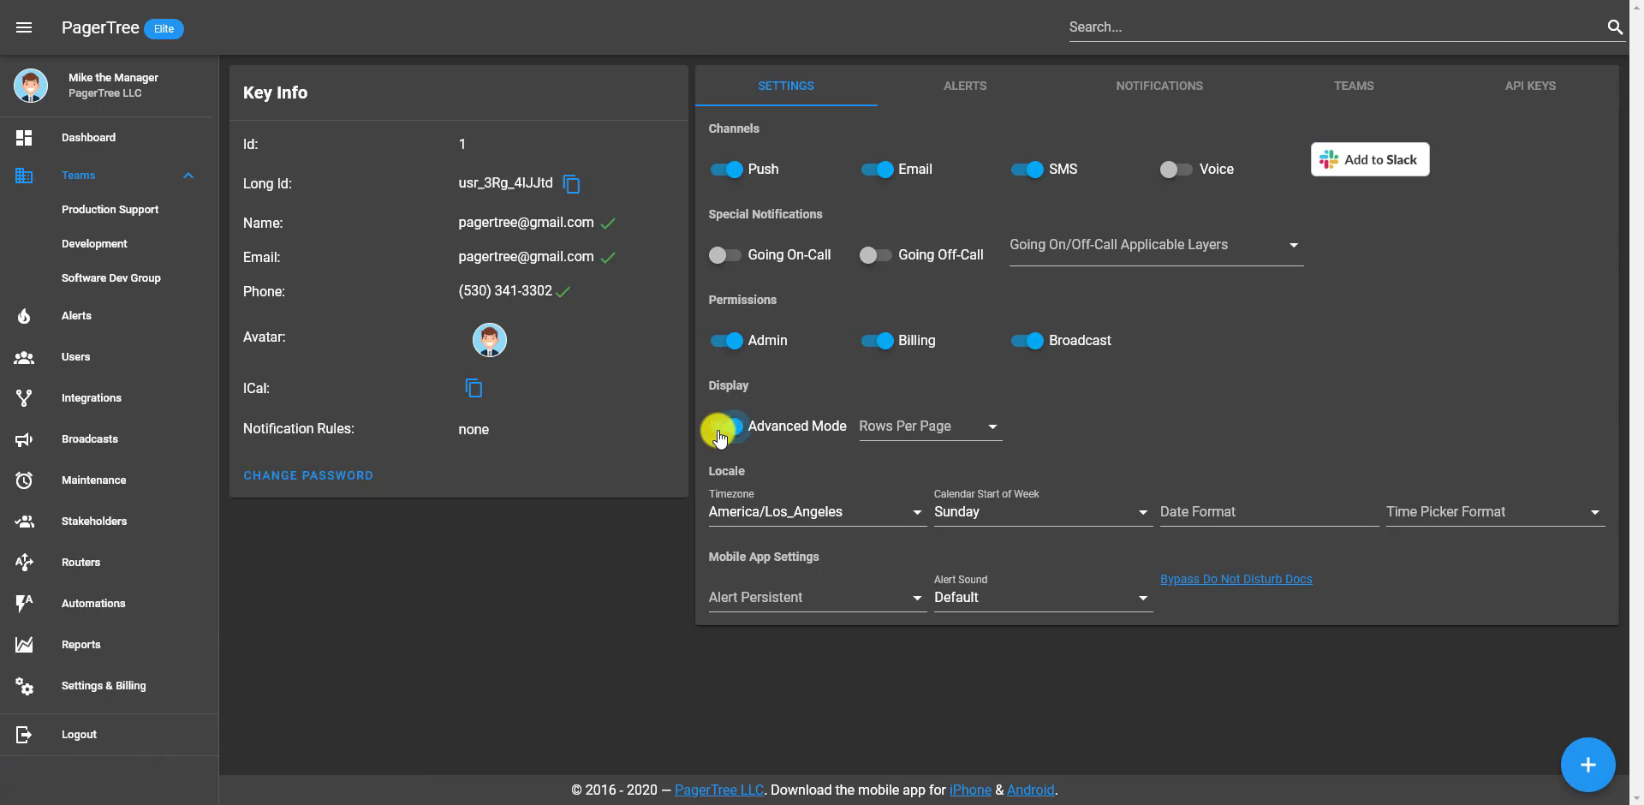
# Create a router named Voice Repeat with the type Notification Rules and save it
pyautogui.click(195, 564)
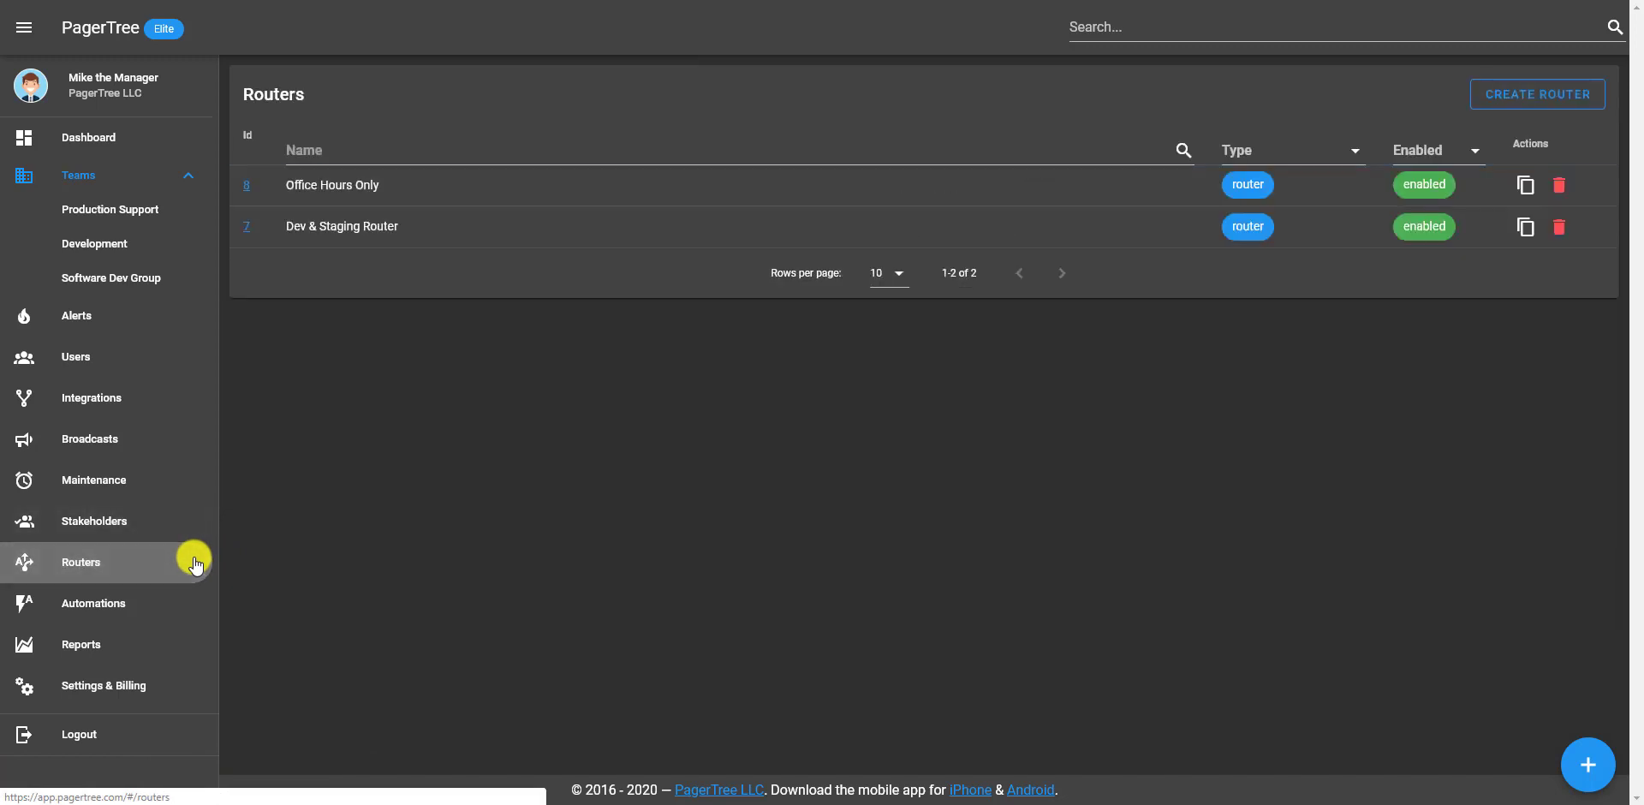
pyautogui.click(1545, 101)
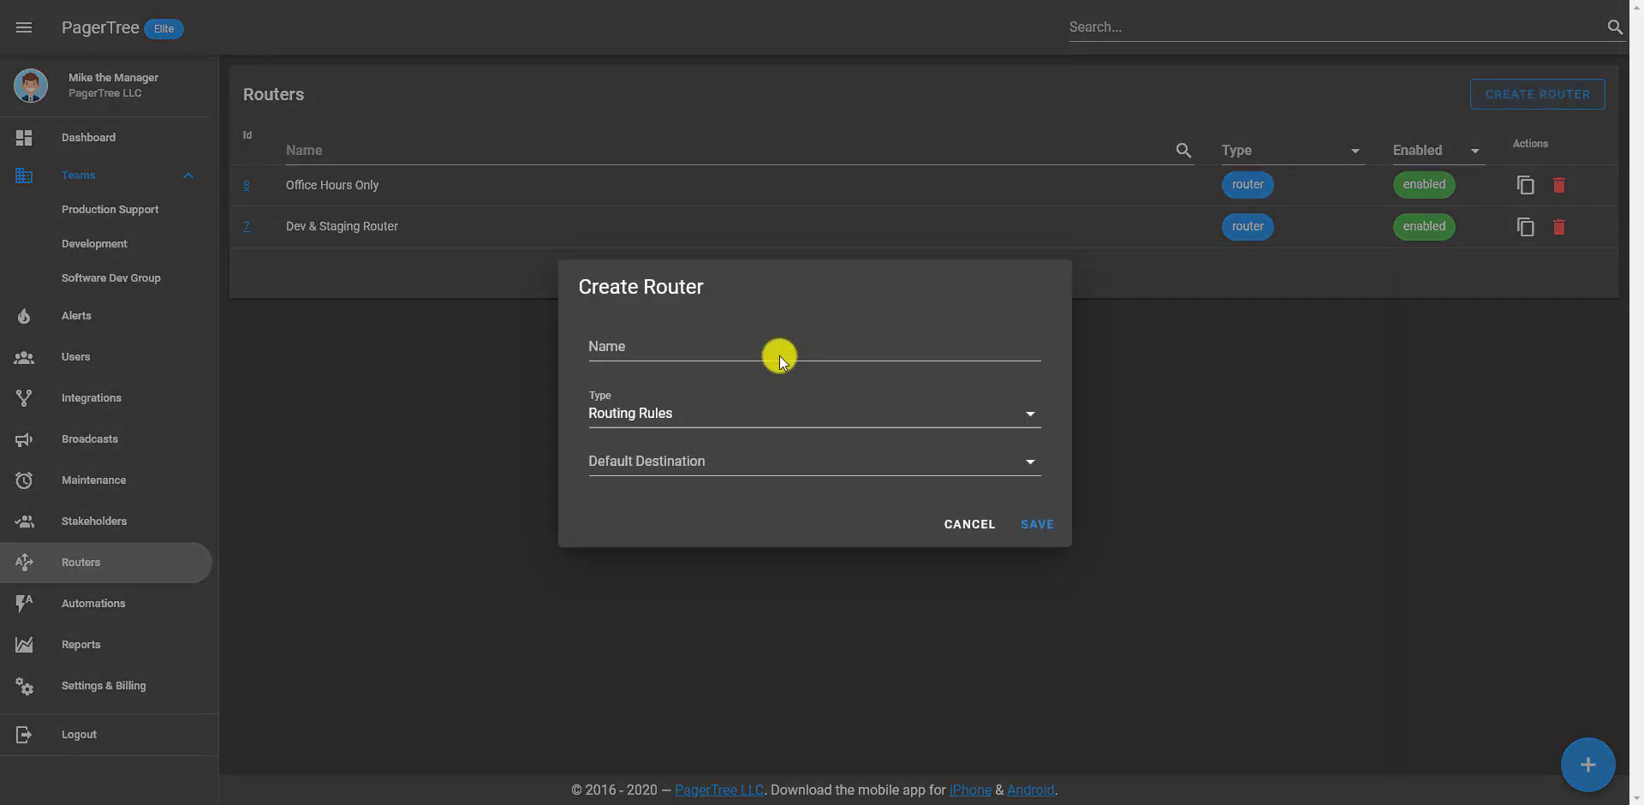
pyautogui.click(779, 351)
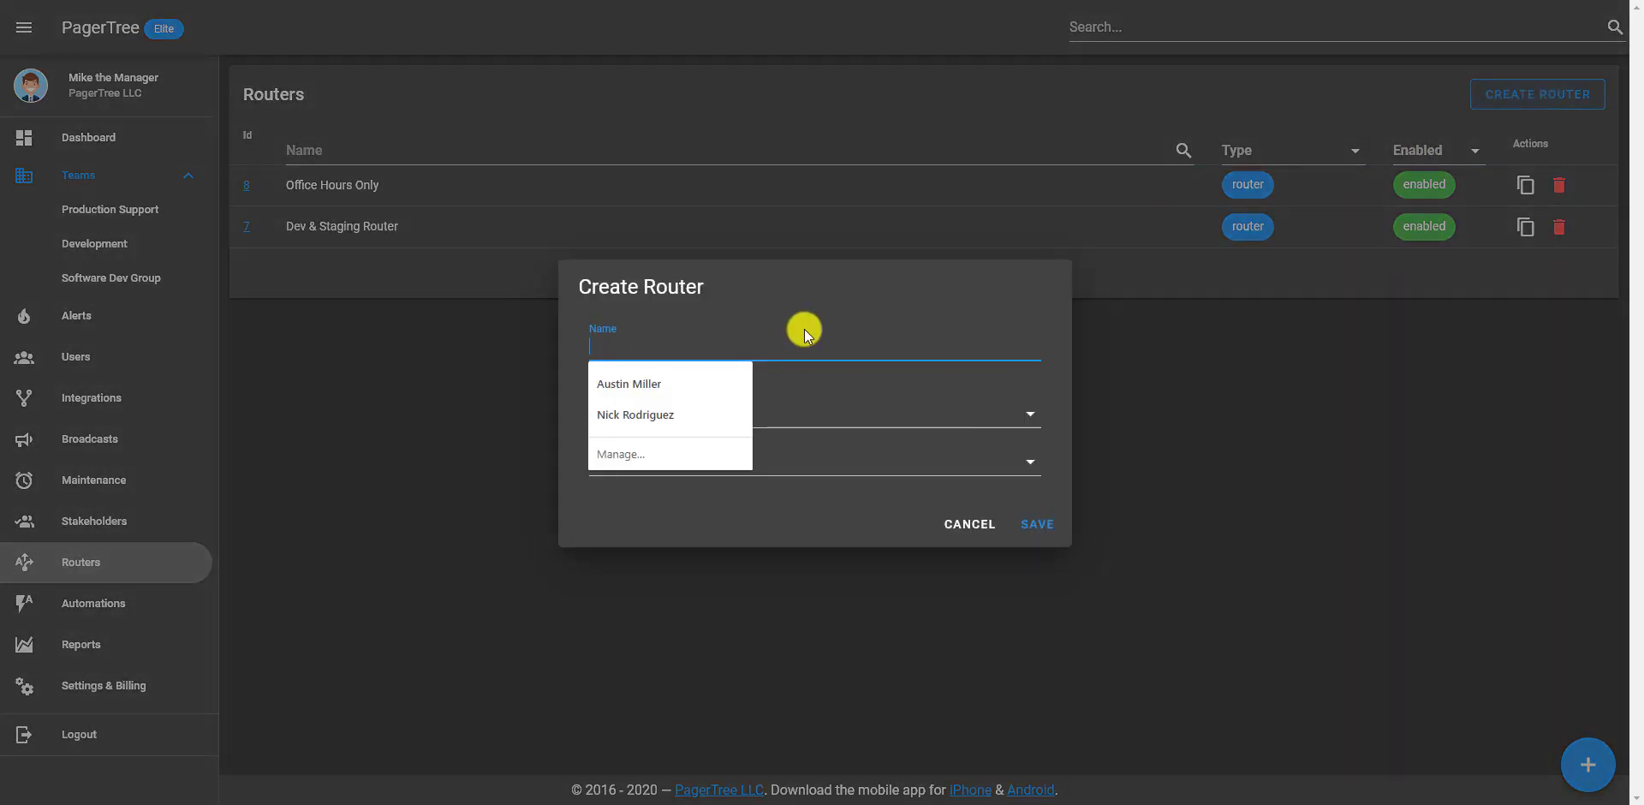
pyautogui.write('Voice')
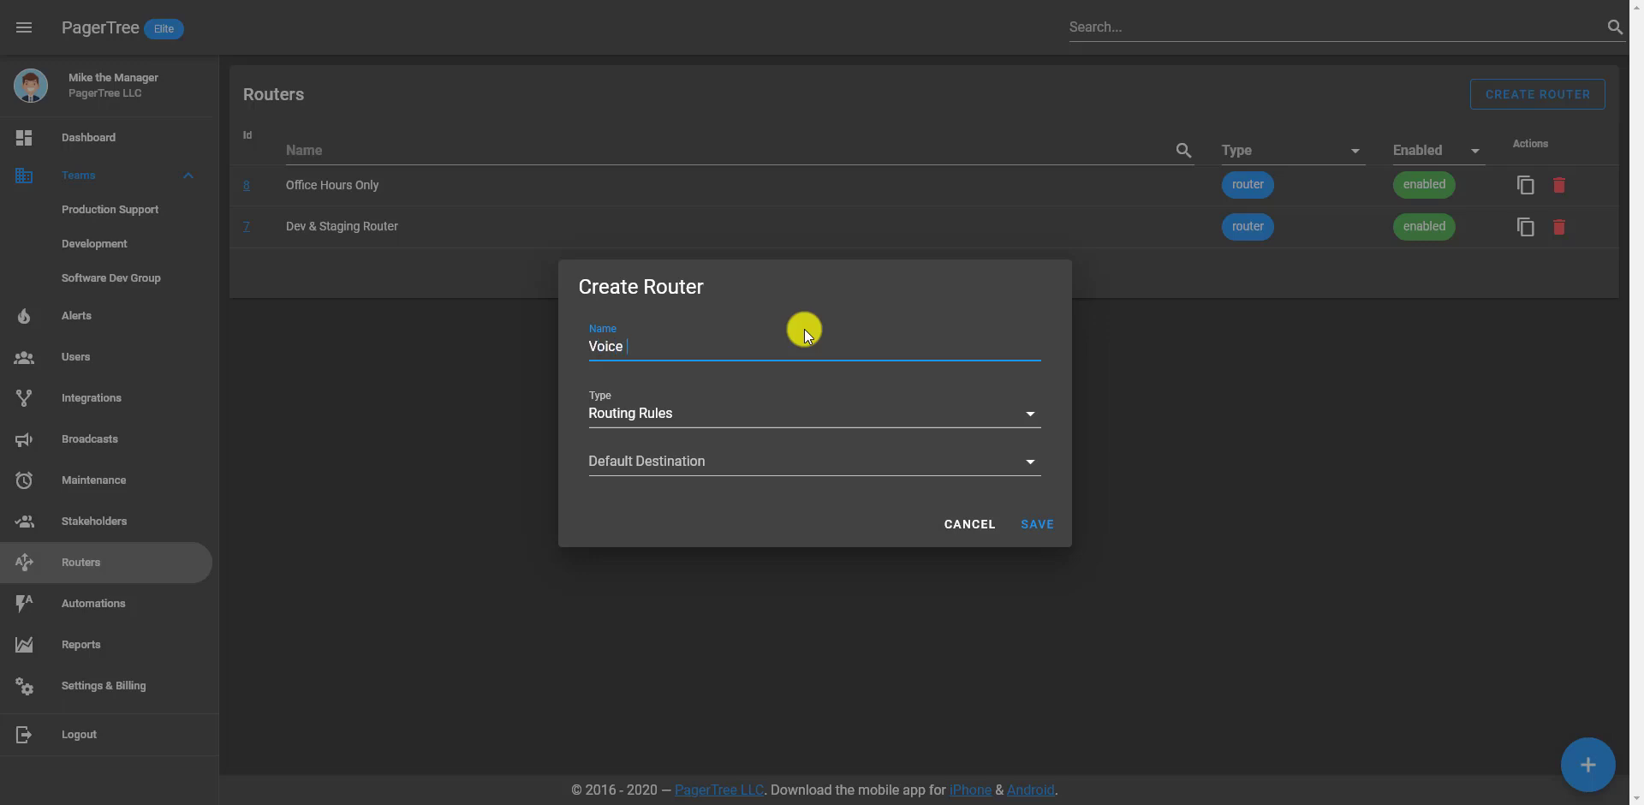
pyautogui.write(' Repeat')
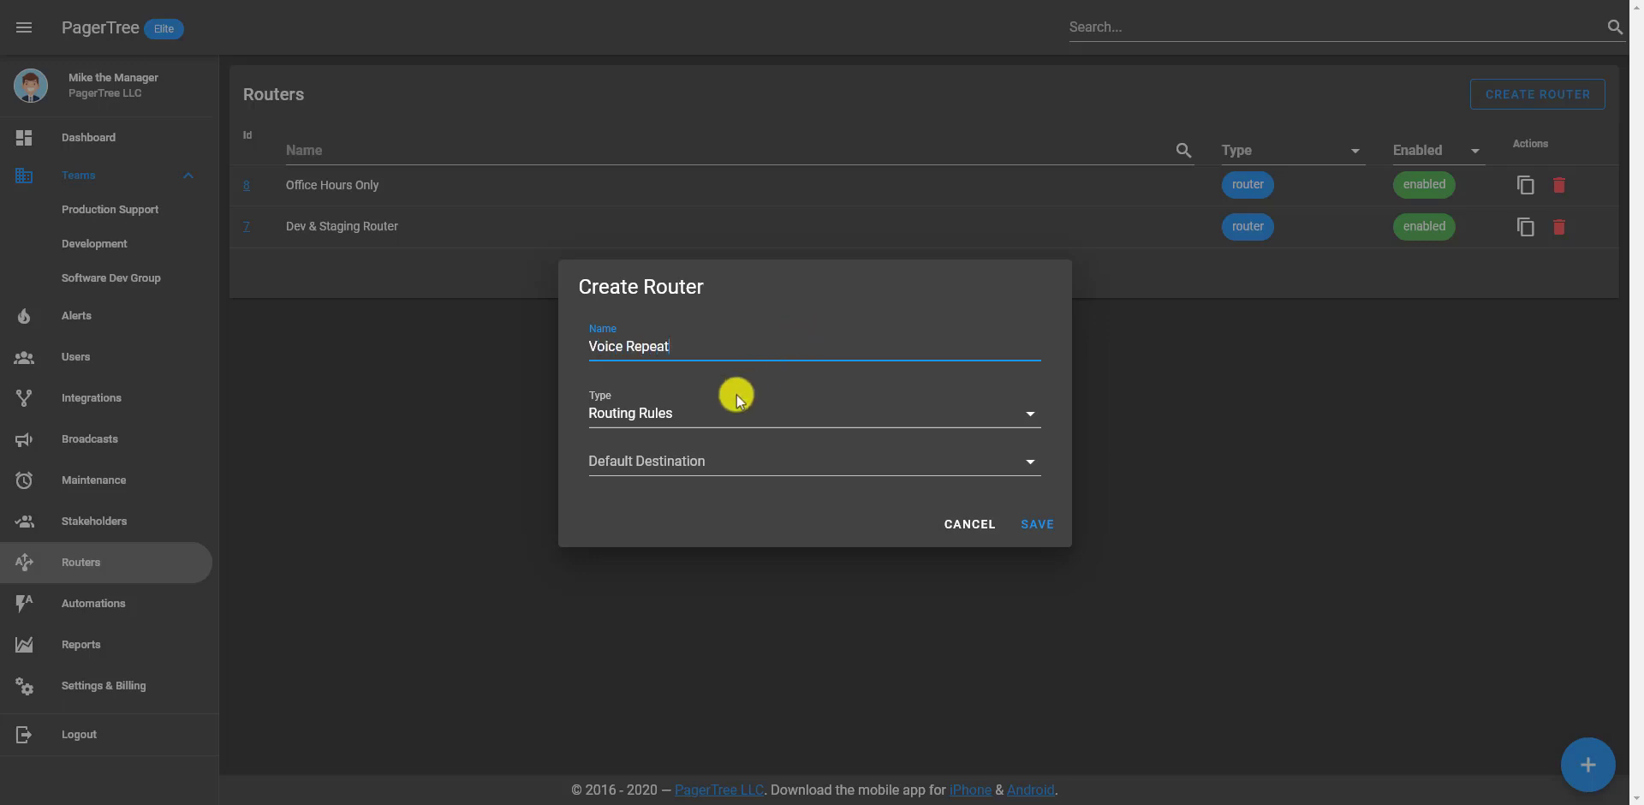
pyautogui.click(716, 411)
pyautogui.click(697, 500)
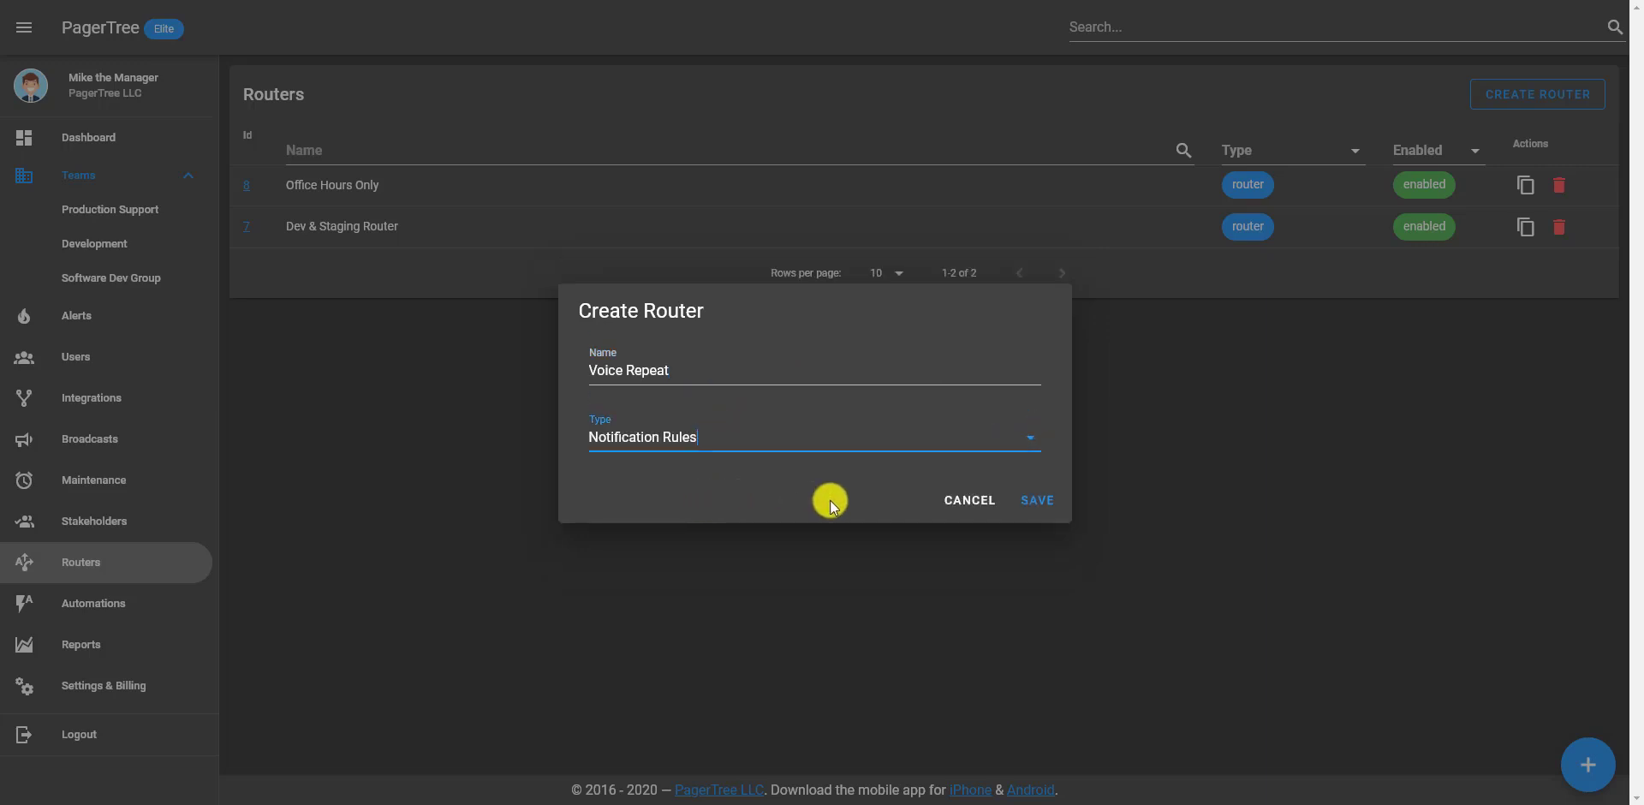
pyautogui.click(1031, 506)
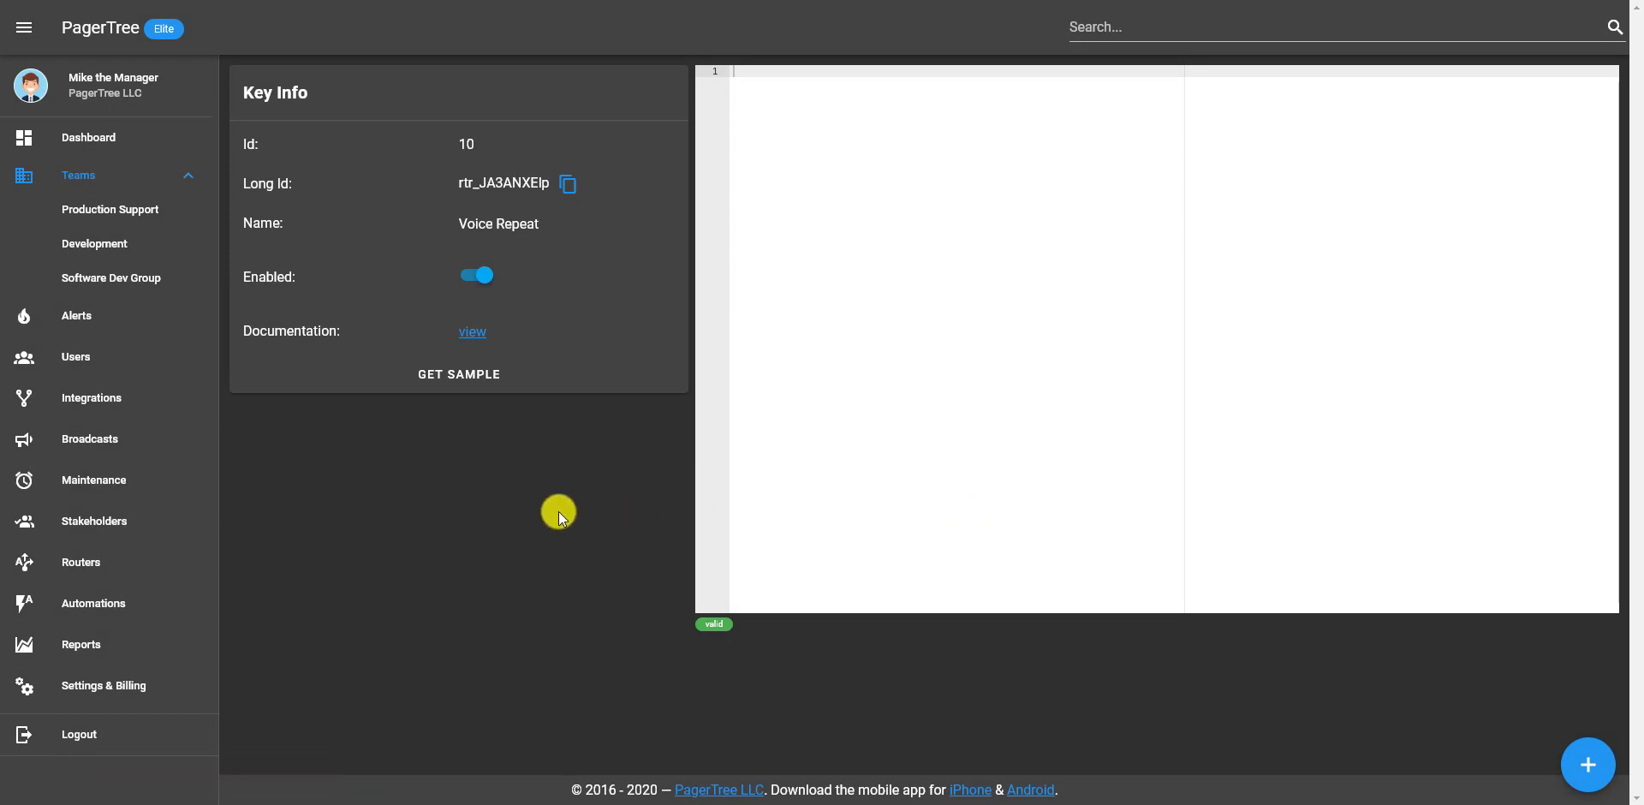
# Load the sample notification rules and examine their match condition, actions, channels and title regex
pyautogui.click(462, 377)
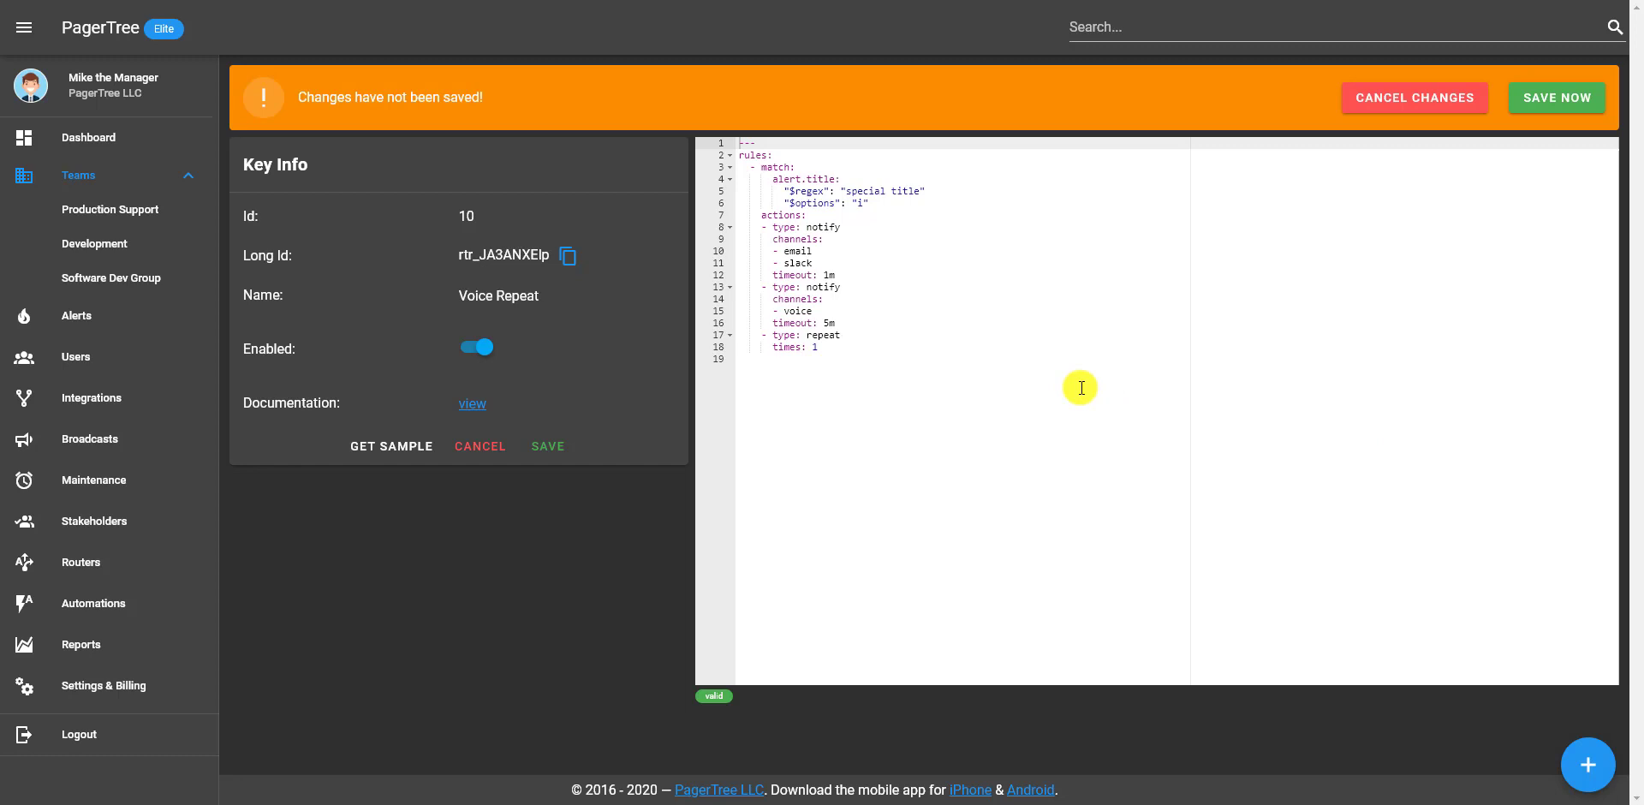
pyautogui.moveTo(774, 155)
pyautogui.mouseDown()
pyautogui.moveTo(719, 160)
pyautogui.moveTo(759, 169)
pyautogui.mouseUp()
pyautogui.click(891, 345)
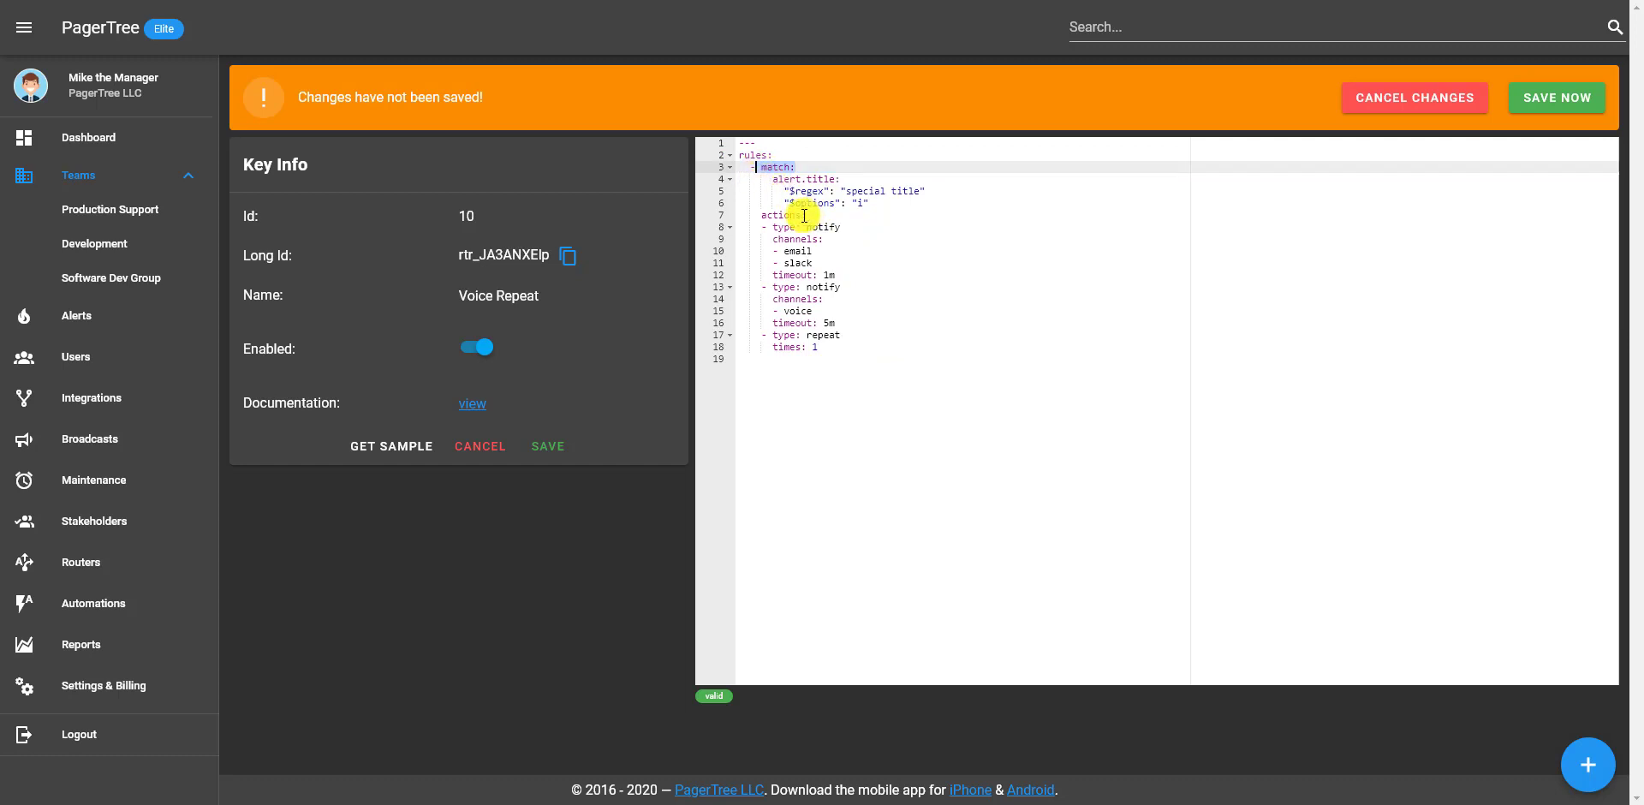
pyautogui.moveTo(805, 215); pyautogui.dragTo(760, 214)
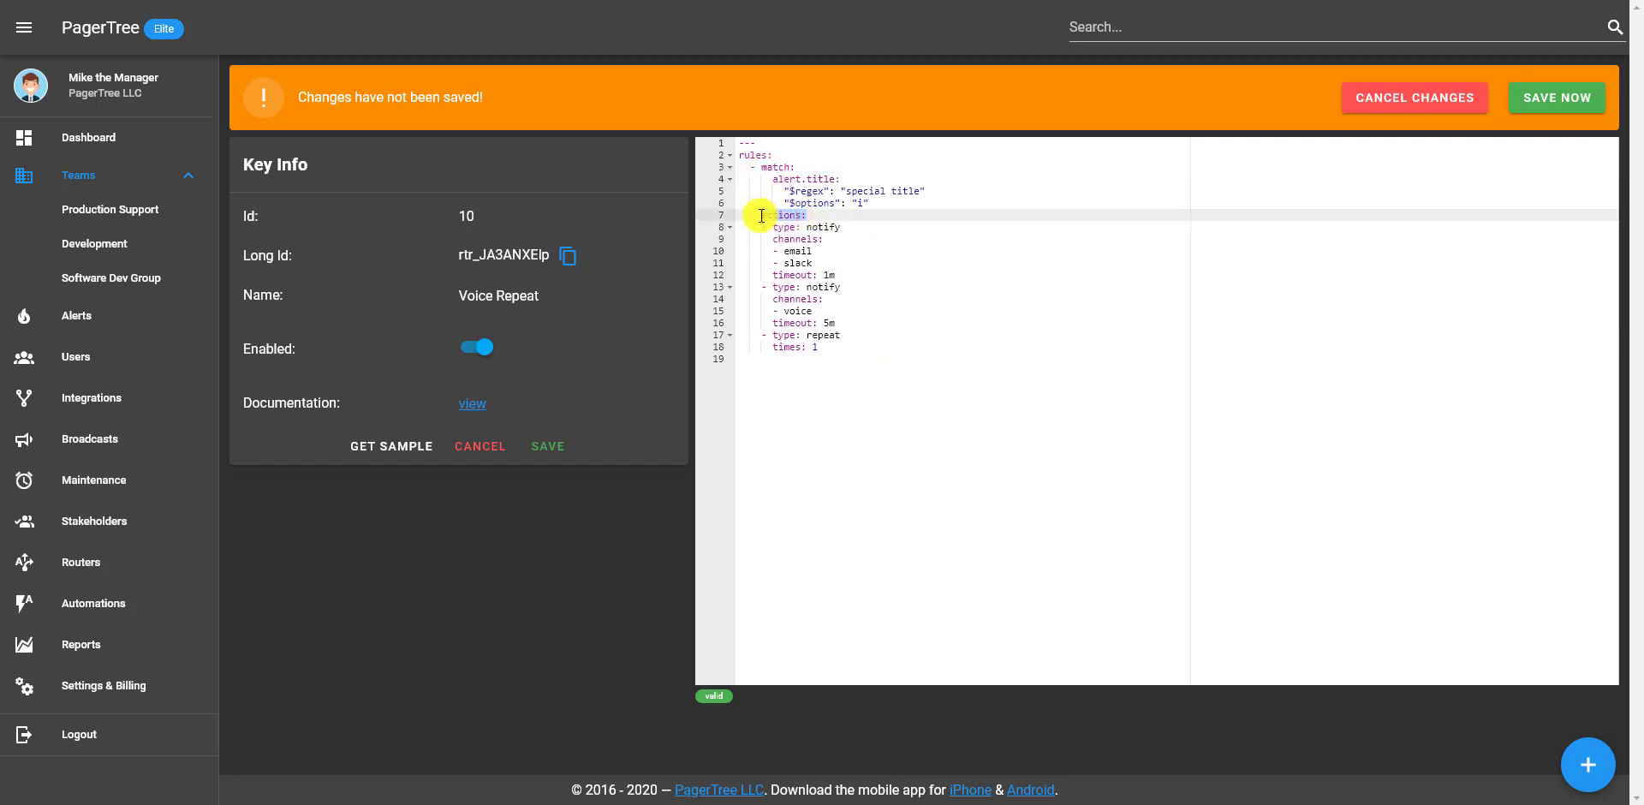
pyautogui.click(857, 312)
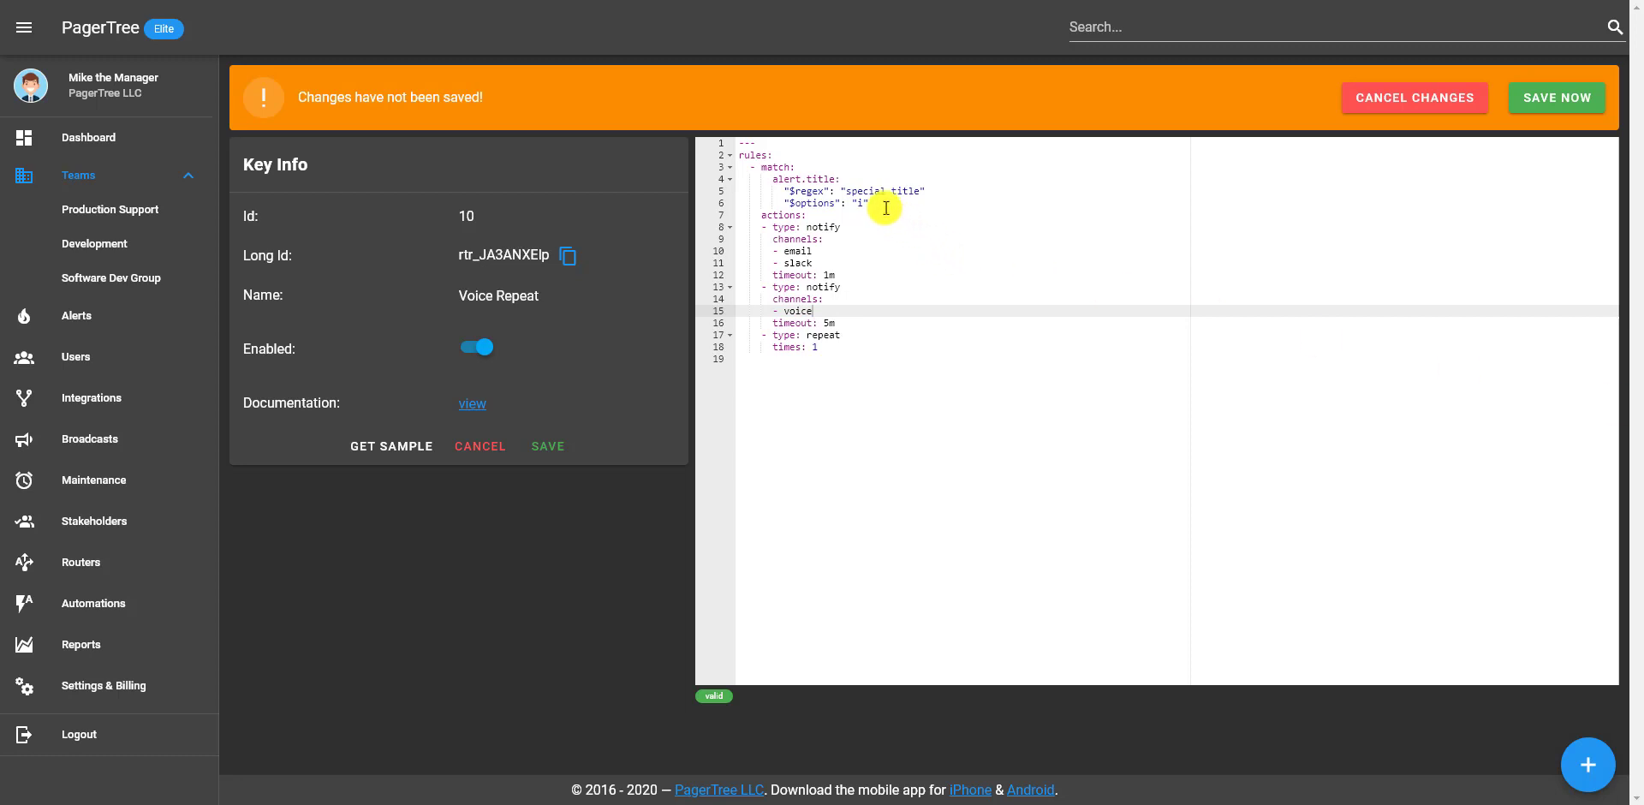
pyautogui.click(848, 179)
pyautogui.moveTo(928, 191); pyautogui.dragTo(841, 191)
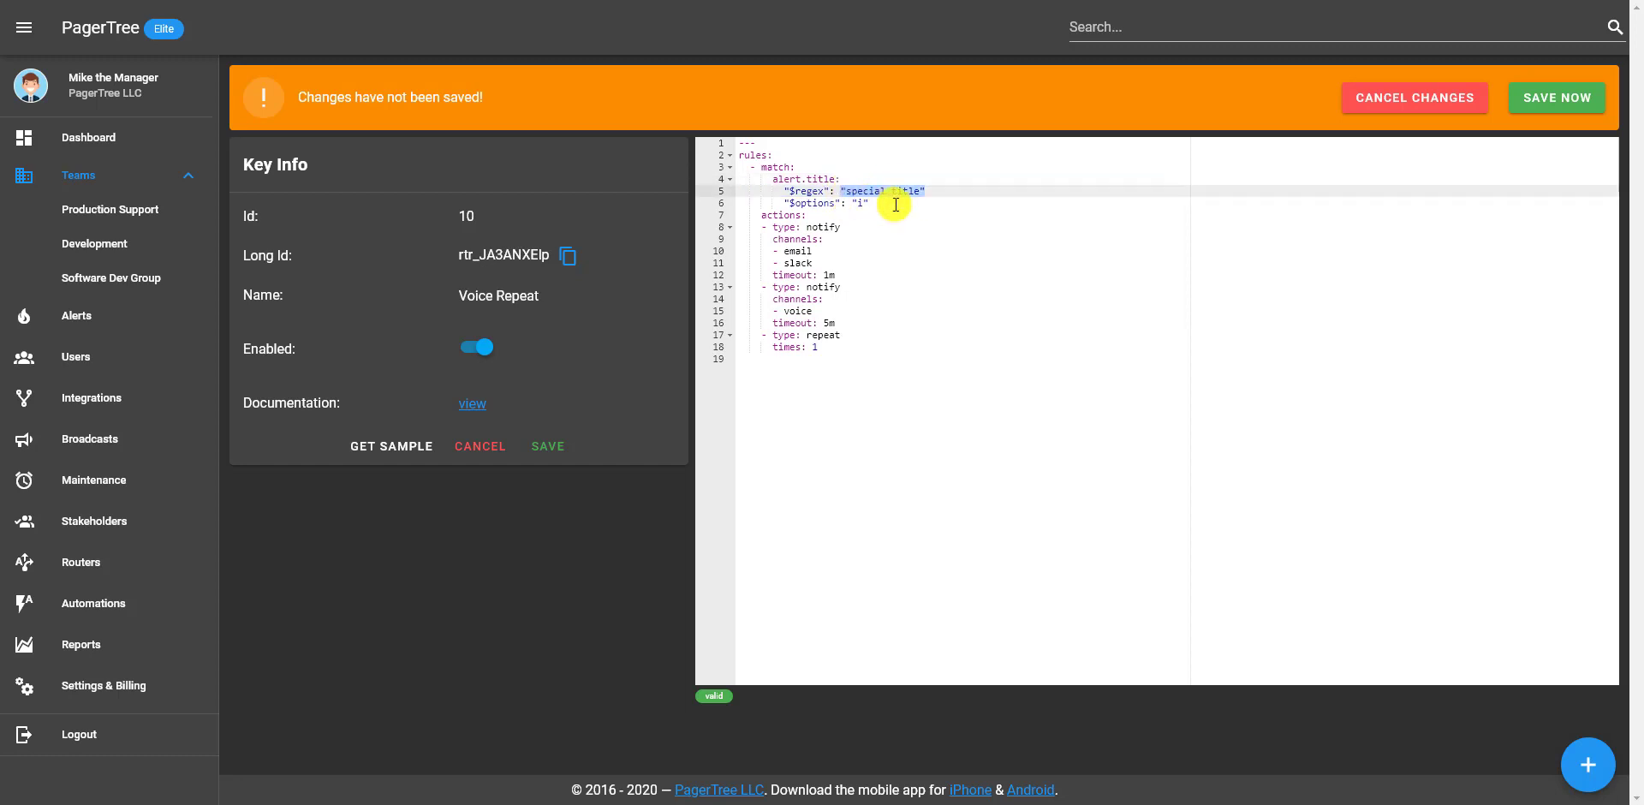
pyautogui.click(856, 206)
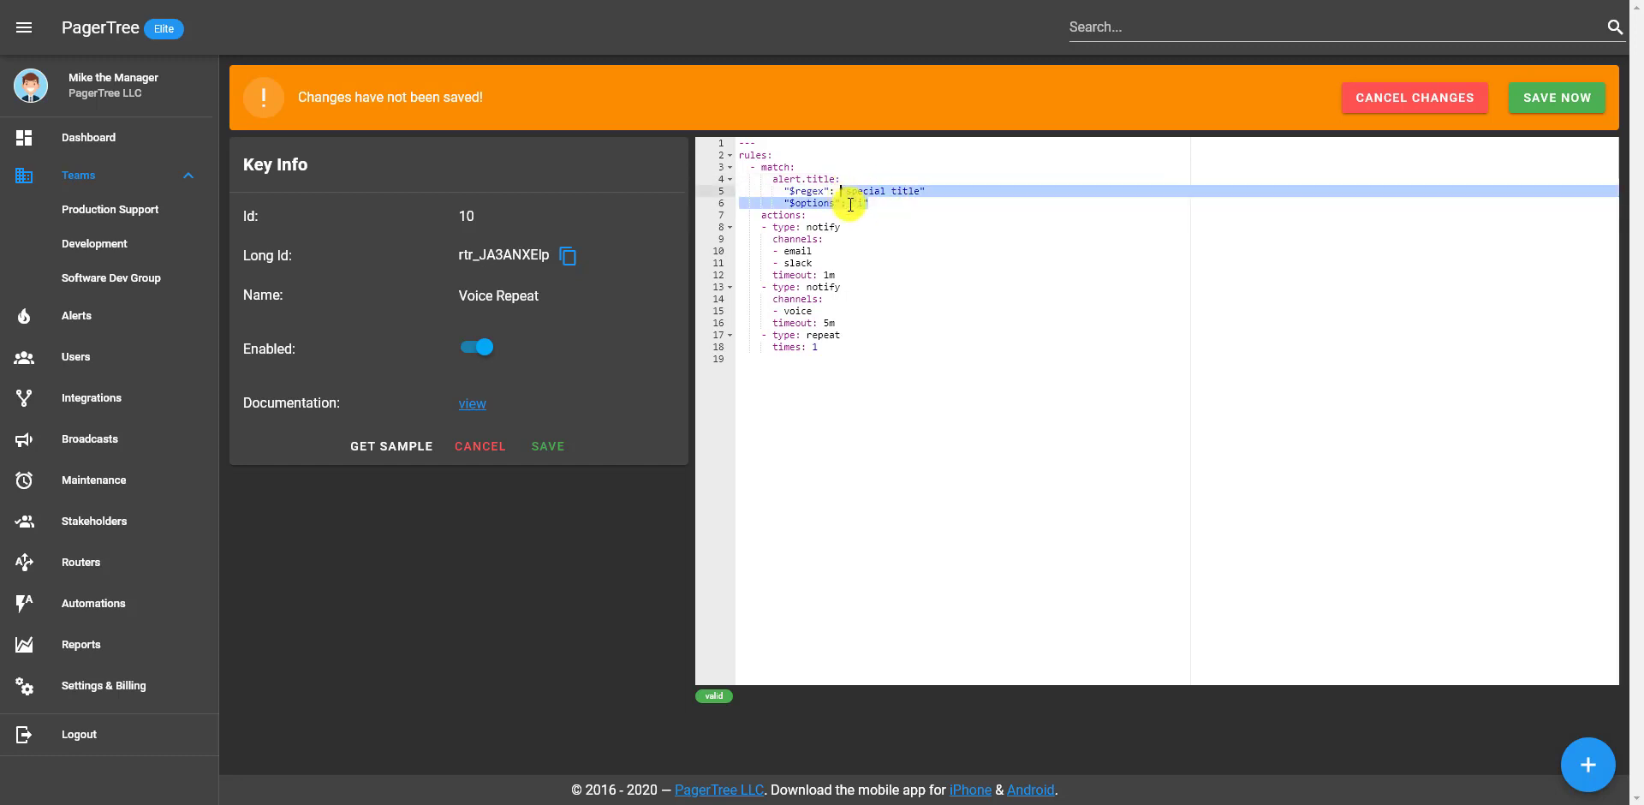
pyautogui.click(885, 238)
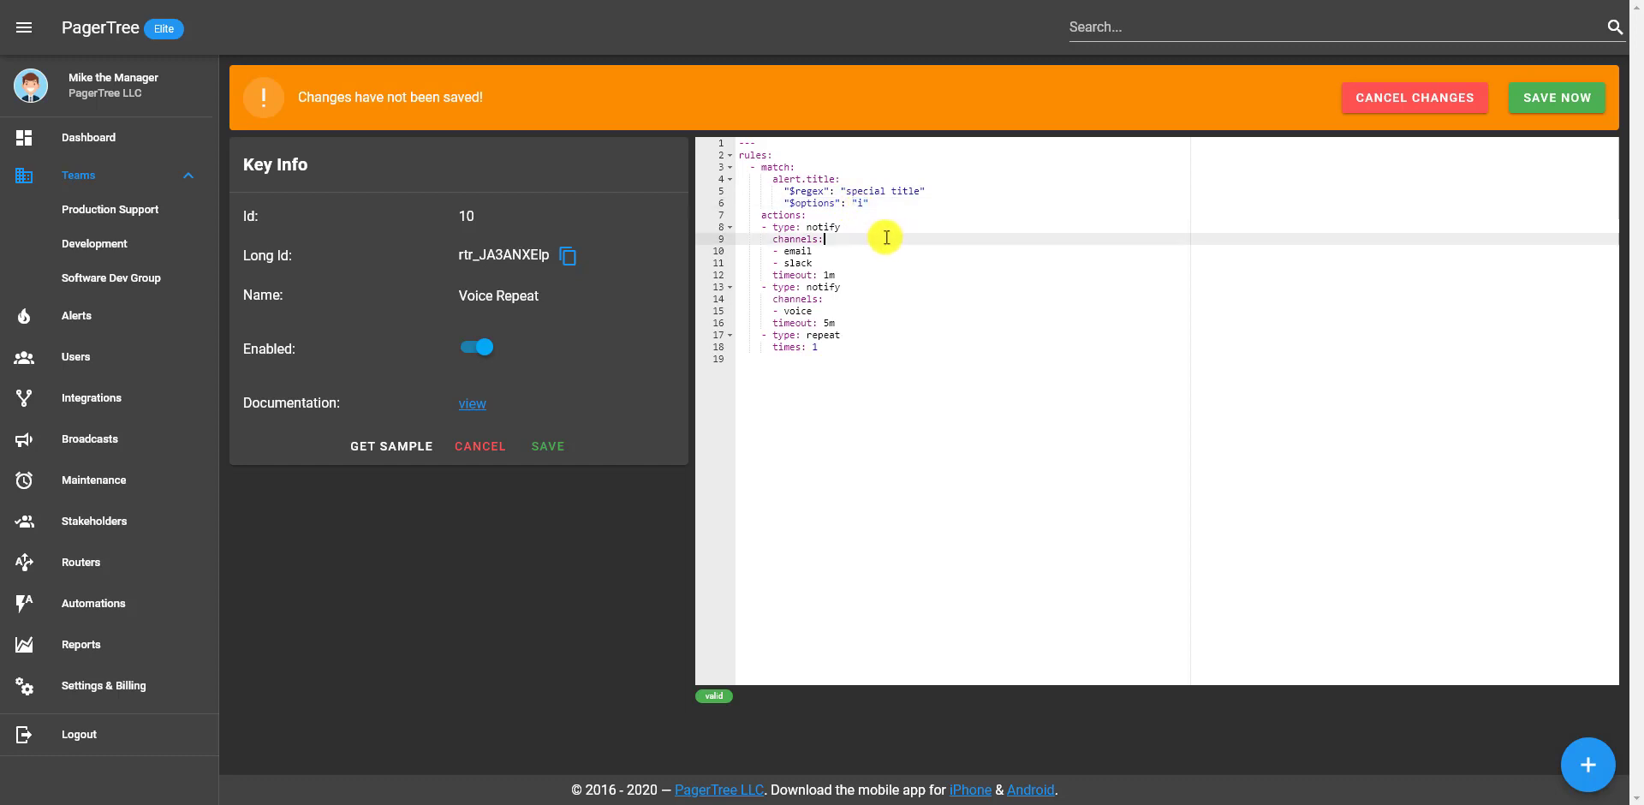
pyautogui.click(819, 253)
pyautogui.click(820, 264)
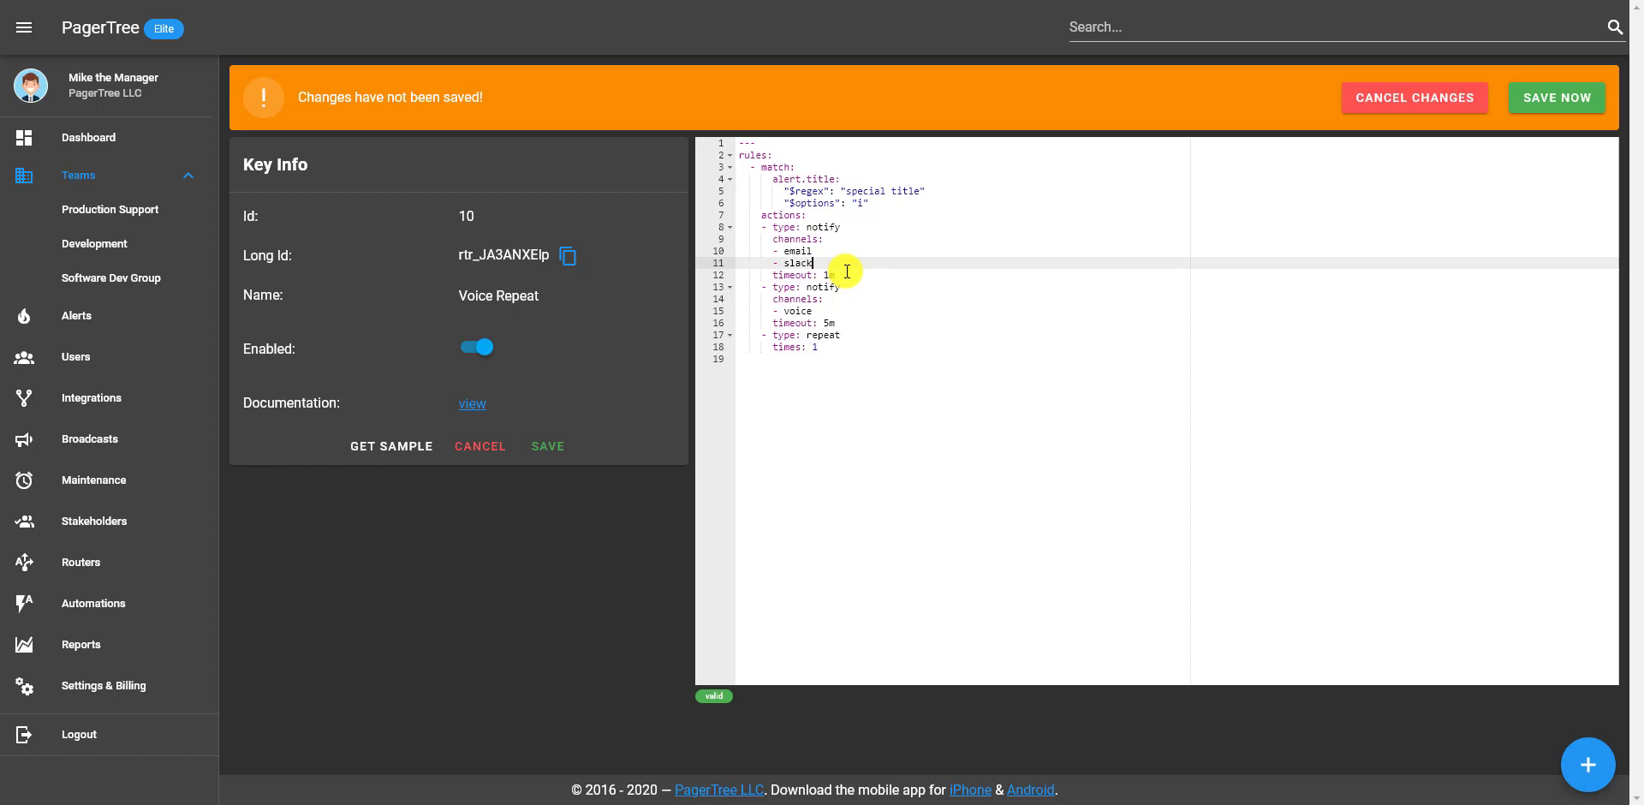
# Replace the whole sample with rules matching alert.urgency high or critical, notifying by voice with a 1m timeout and repeating 3 times
pyautogui.click(838, 358)
pyautogui.moveTo(838, 358); pyautogui.dragTo(820, 347)
pyautogui.moveTo(781, 283); pyautogui.dragTo(682, 104)
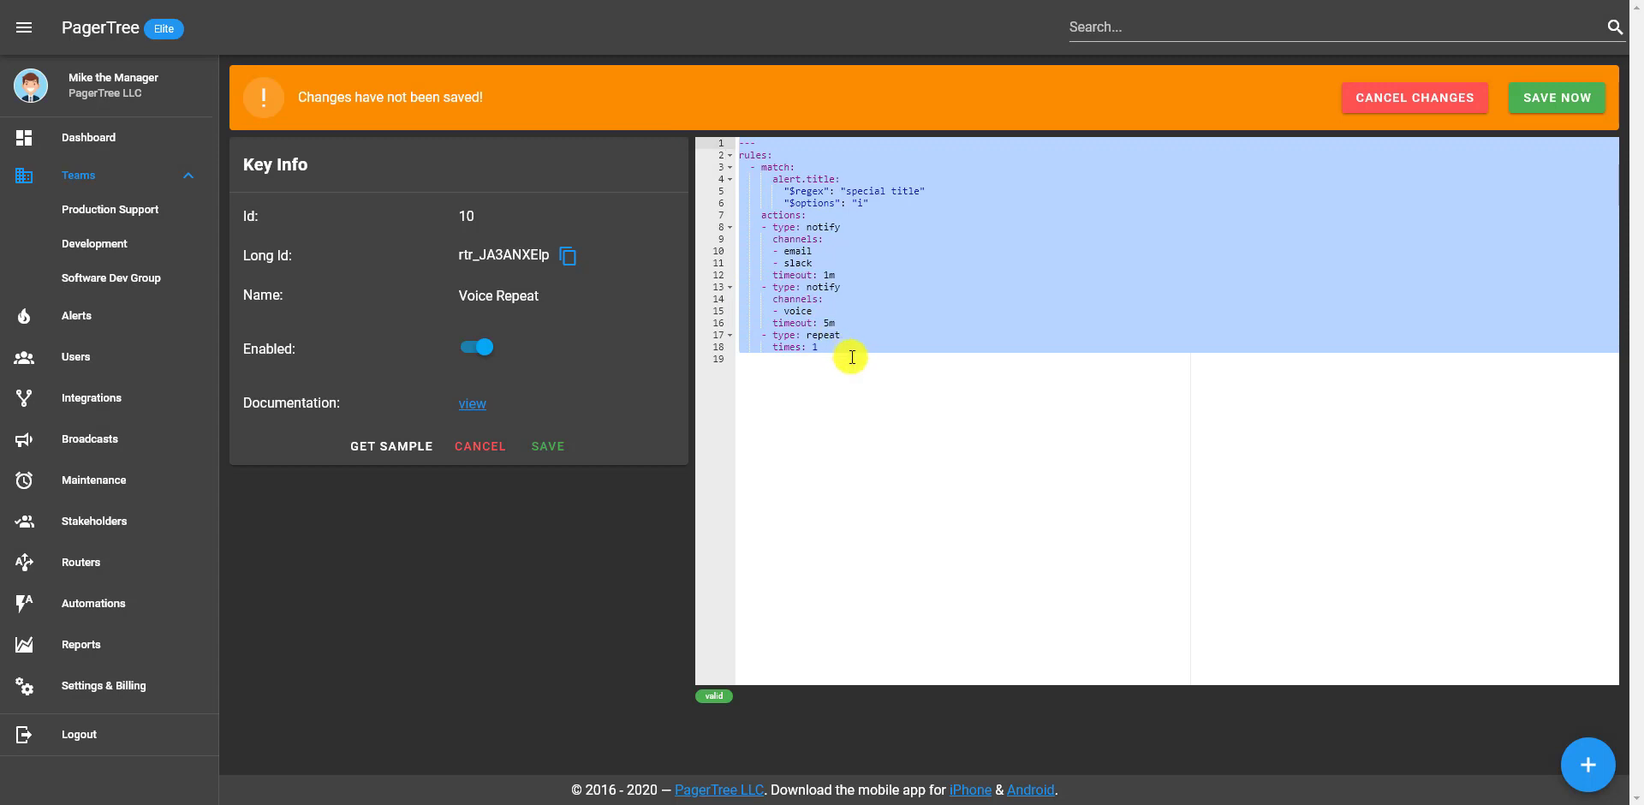
pyautogui.write('---   rules:     - match:         alert.urgency:           $in:           - high           - critical       actions:       - type: notify         channels:         - voice         timeout: 1m       - type: repeat         times: 3')
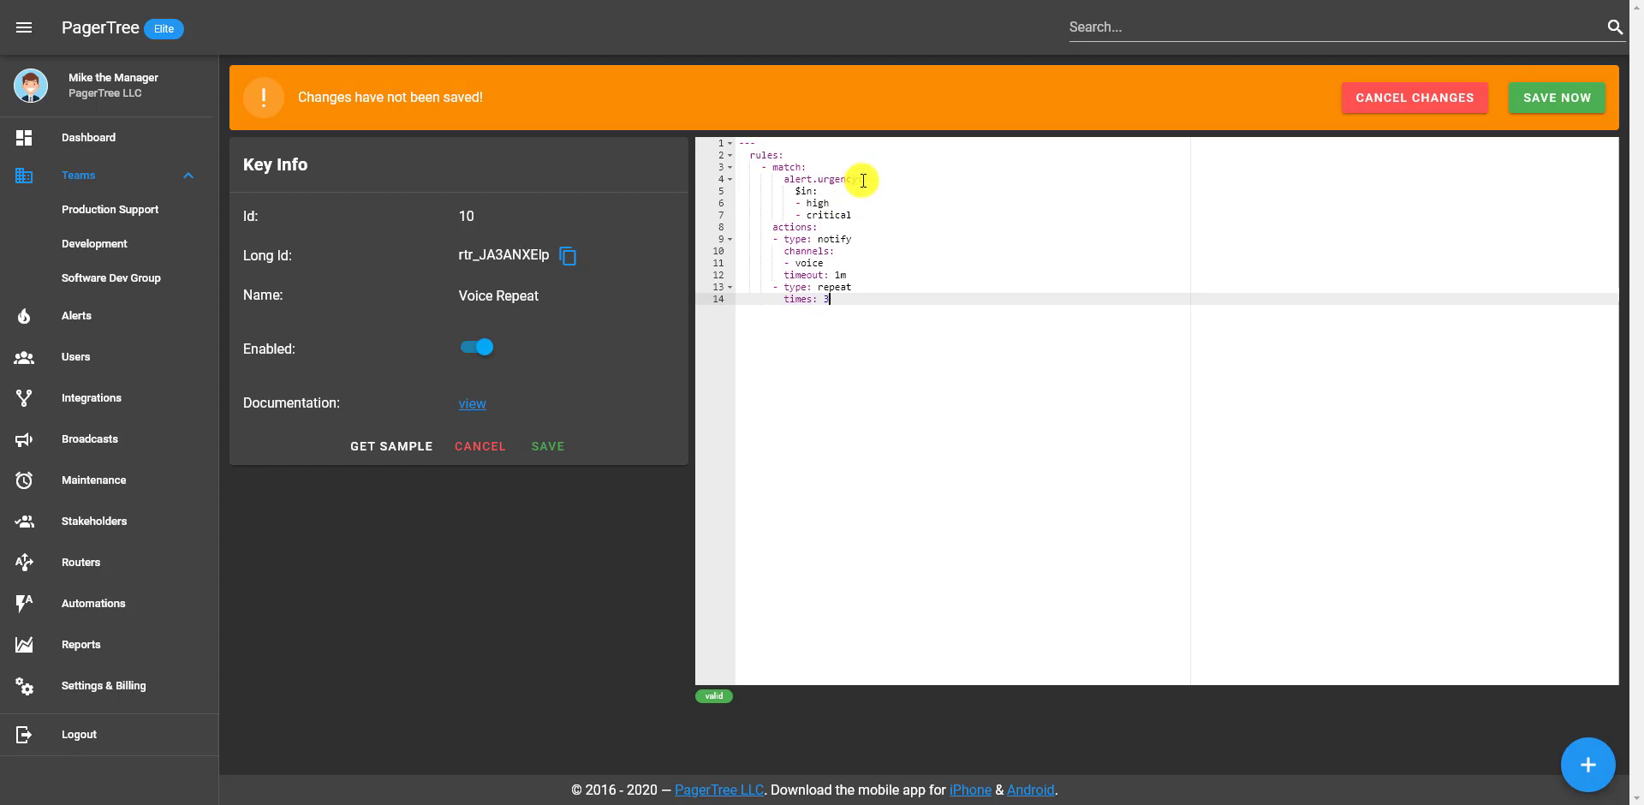
# Review the urgency match, voice channel and repeat action of the new rules, and save the router changes
pyautogui.moveTo(863, 181); pyautogui.dragTo(788, 185)
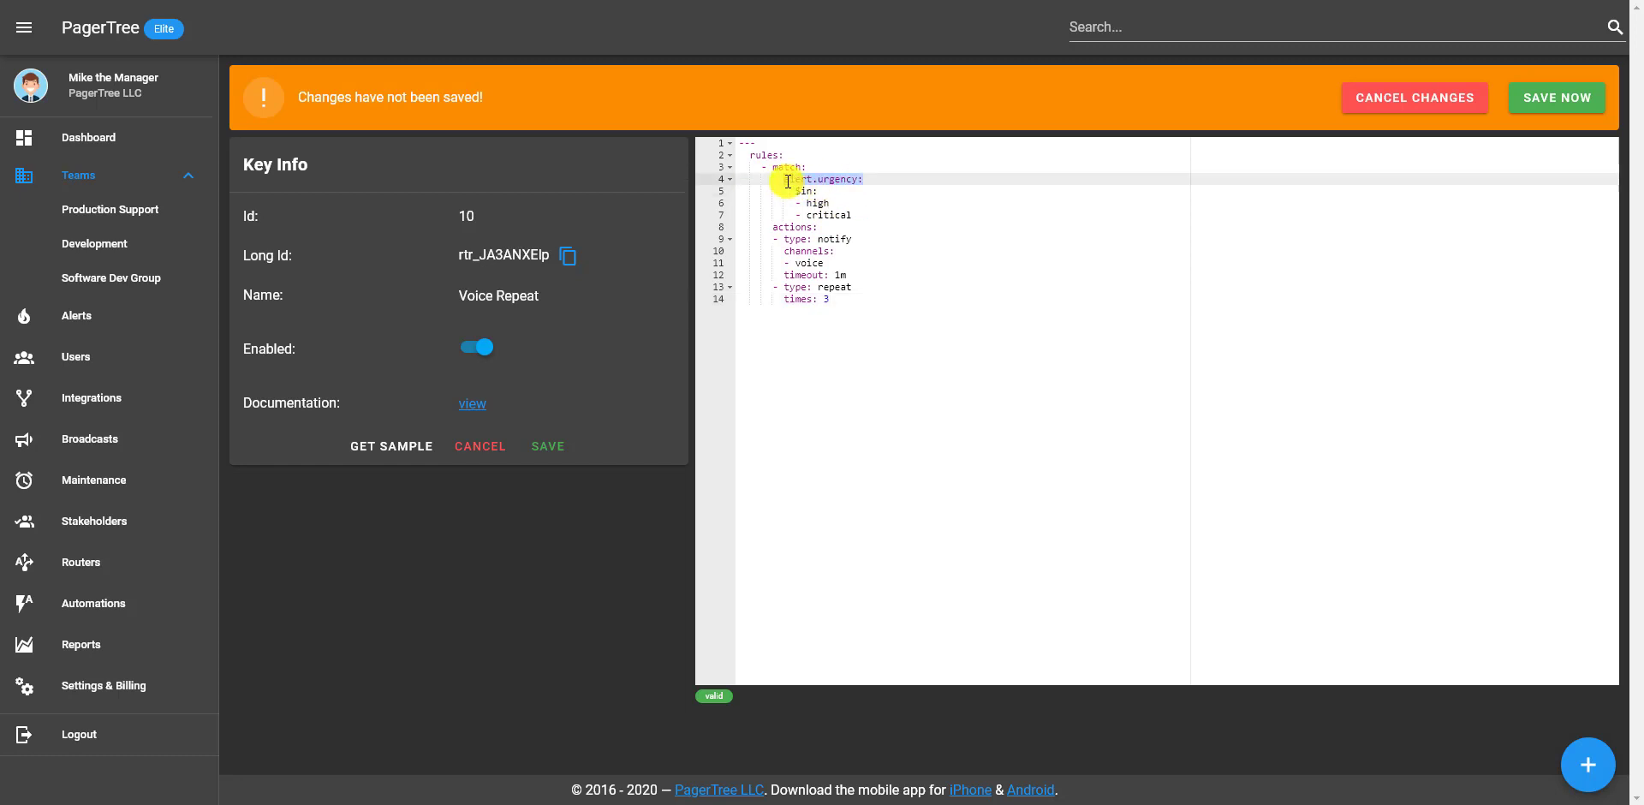
pyautogui.doubleClick(803, 191)
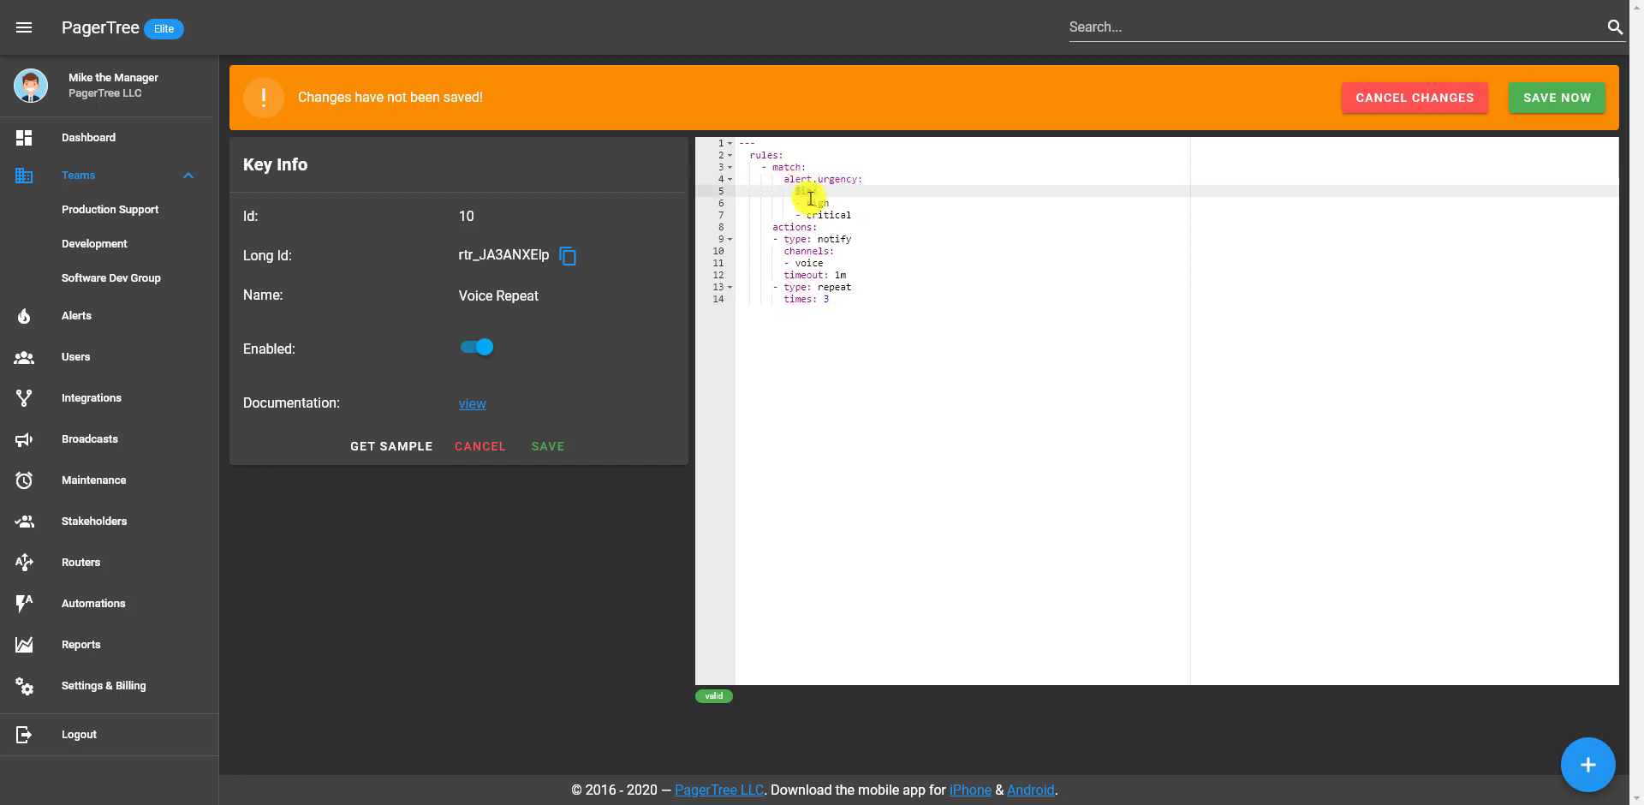
pyautogui.moveTo(790, 203); pyautogui.dragTo(853, 215)
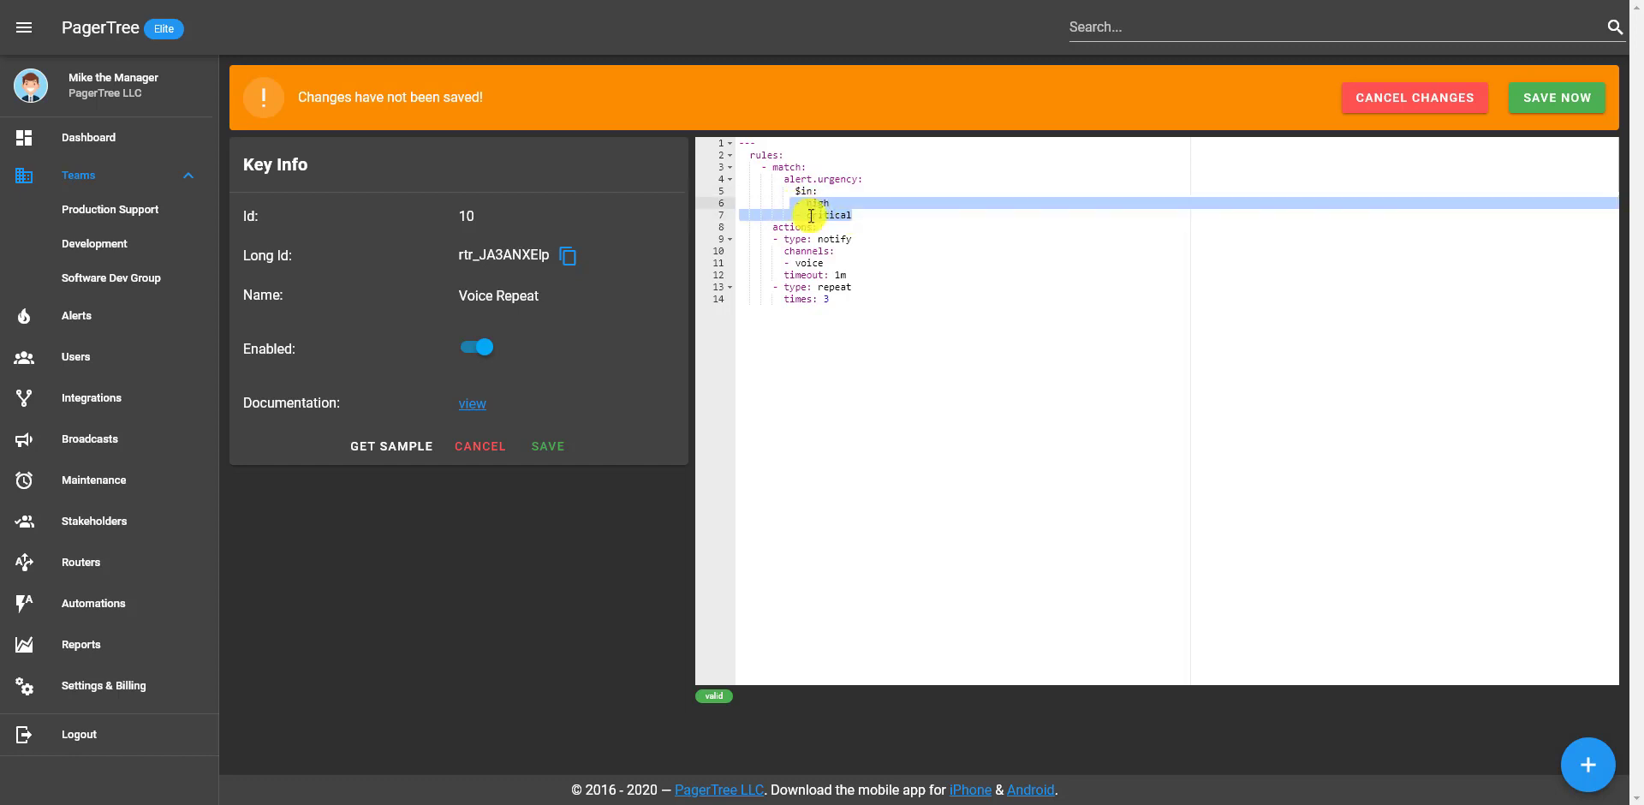
pyautogui.click(821, 240)
pyautogui.click(820, 261)
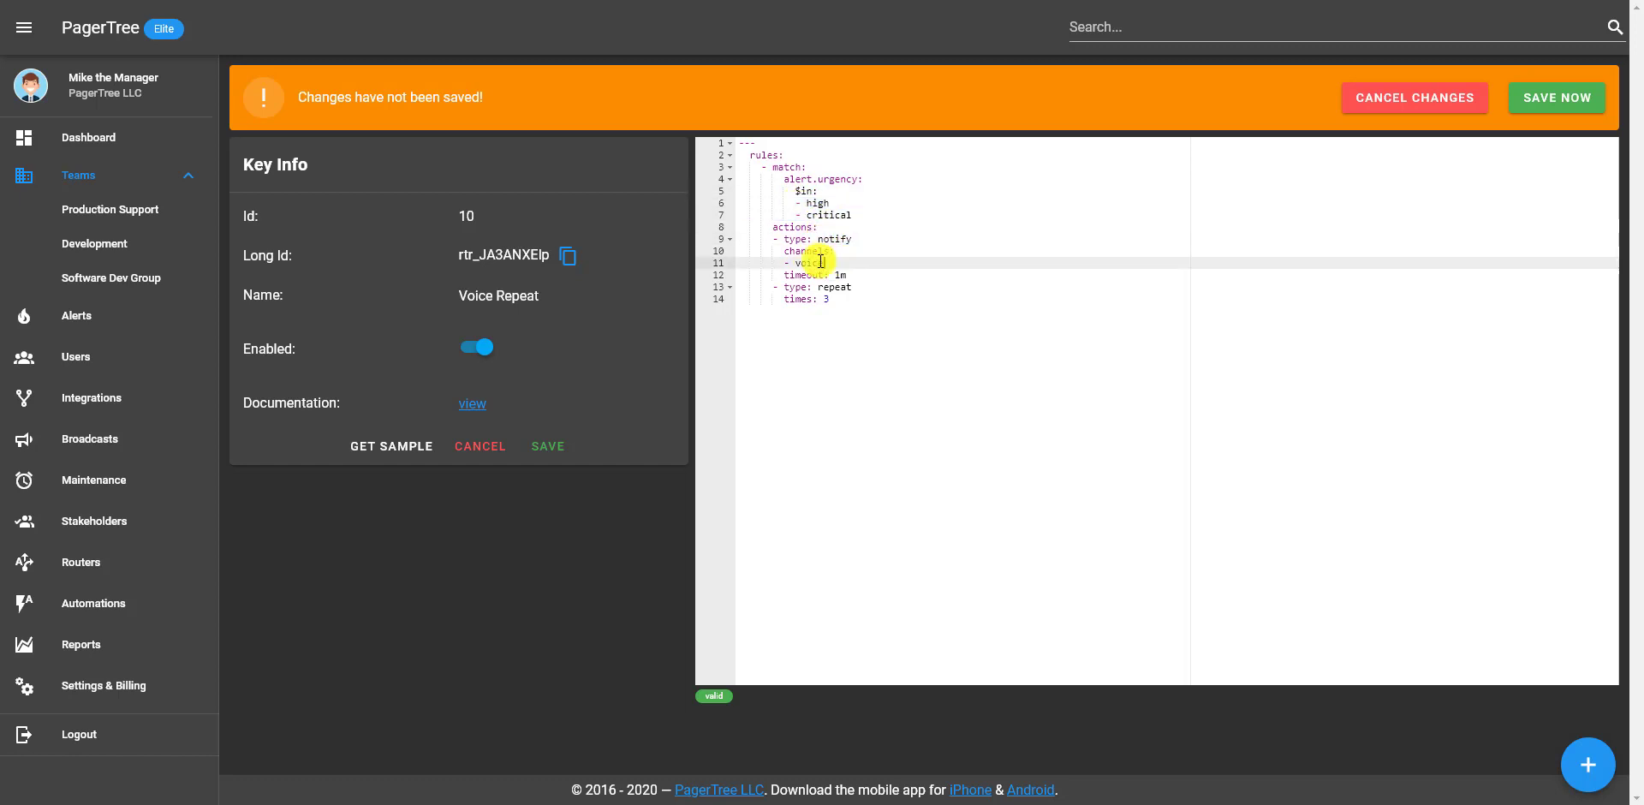
pyautogui.moveTo(820, 261); pyautogui.dragTo(789, 256)
pyautogui.click(841, 287)
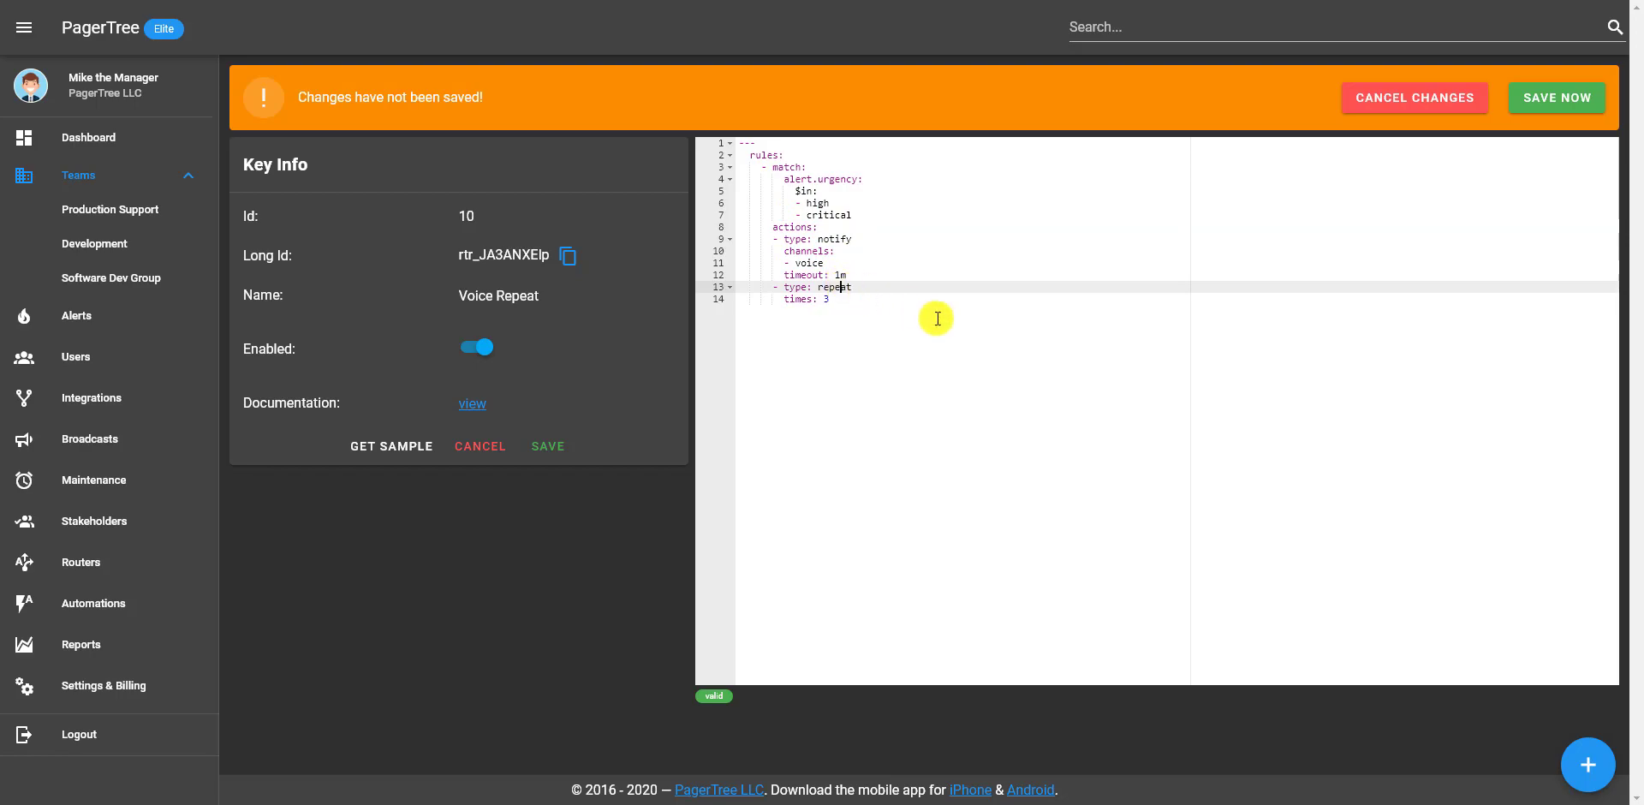
pyautogui.click(1108, 379)
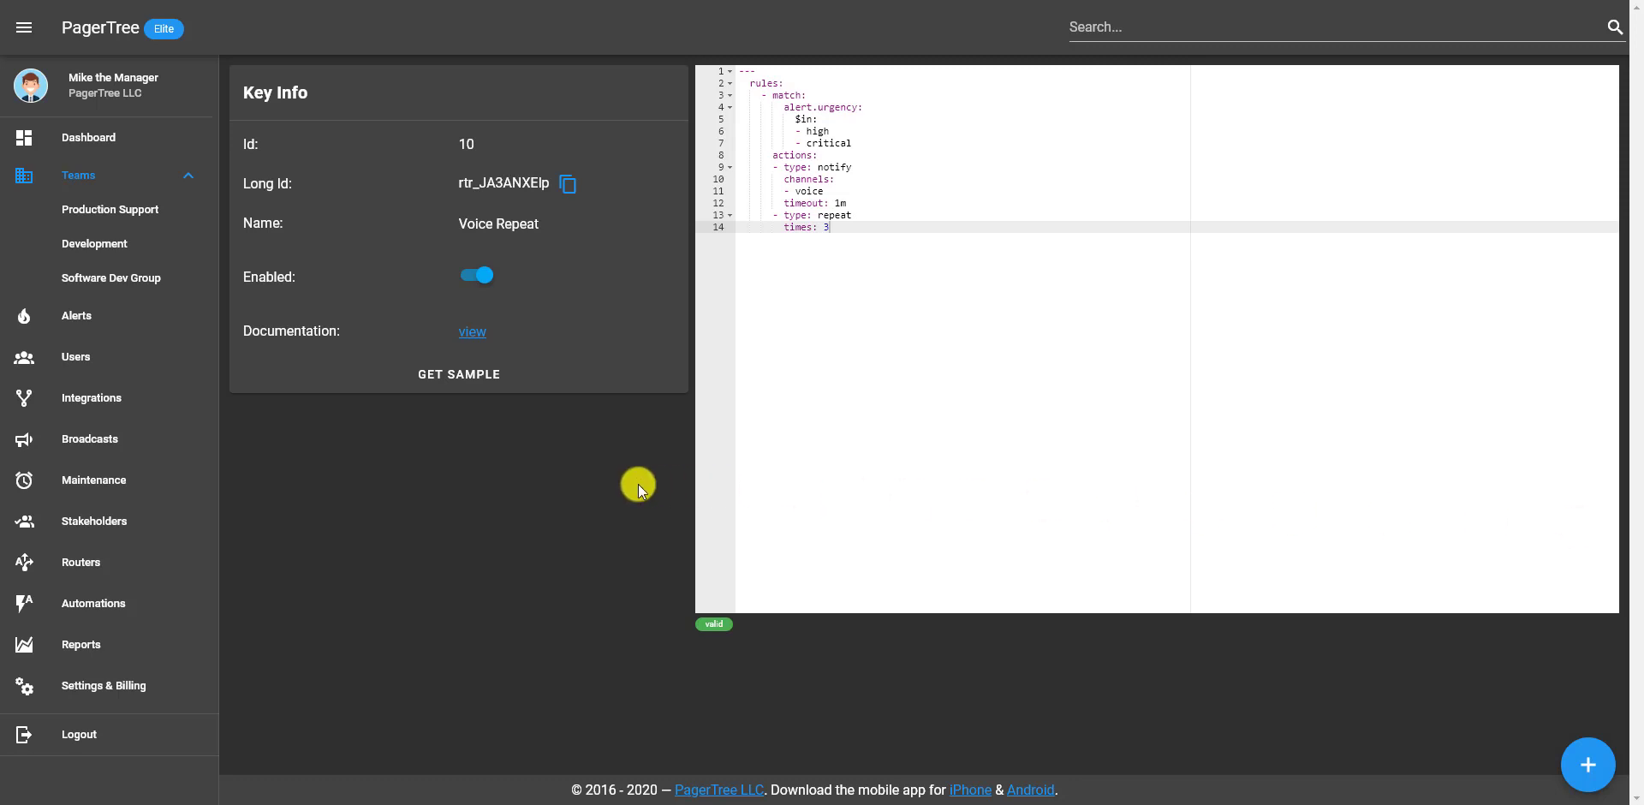
# Assign the Voice Repeat router as the notification rules in the own user profile and save the choice
pyautogui.click(139, 97)
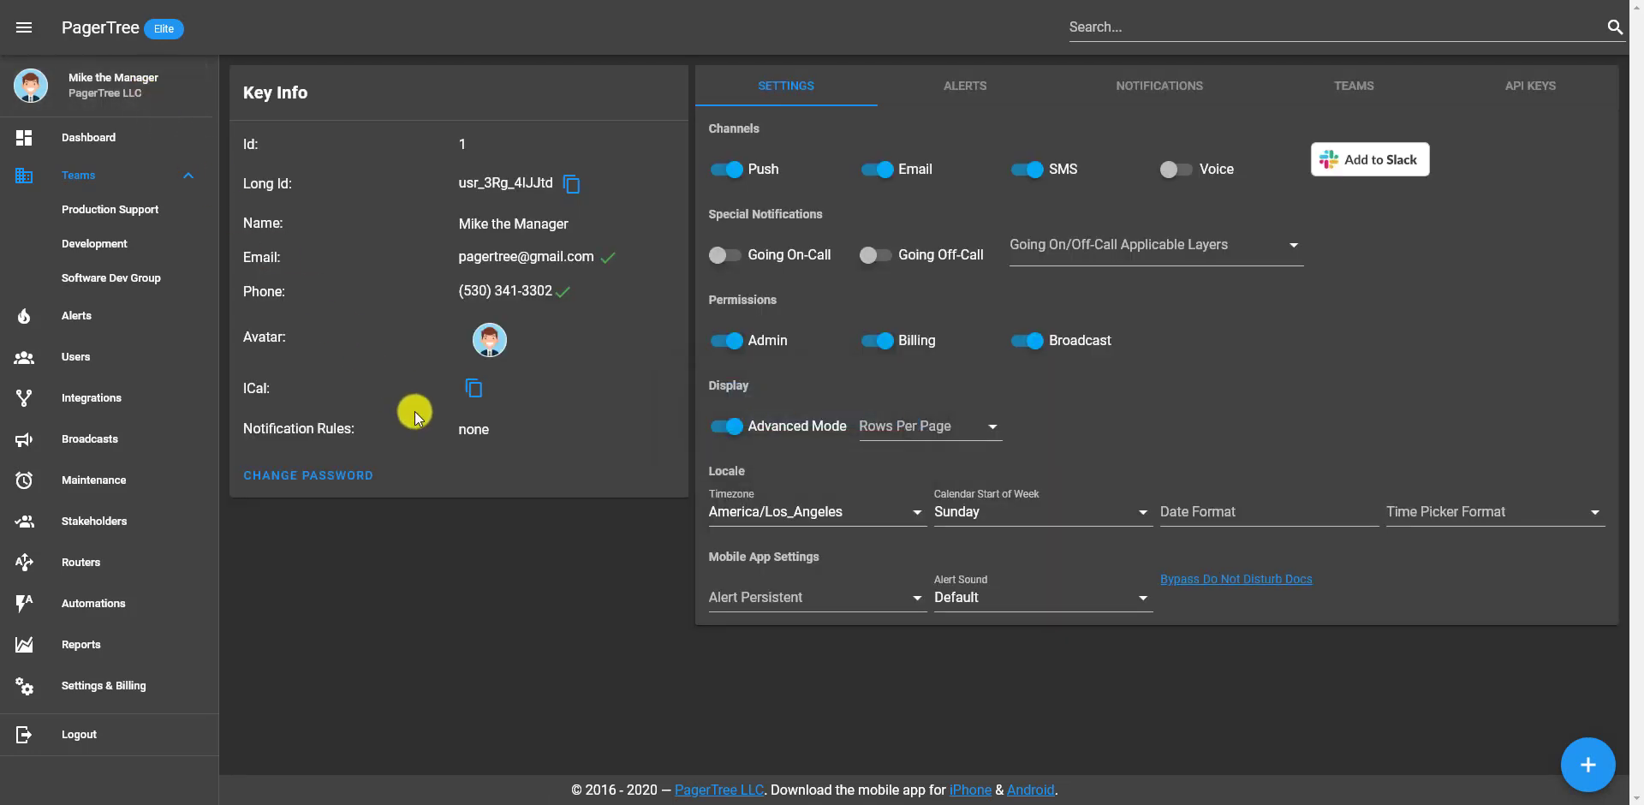
pyautogui.doubleClick(465, 438)
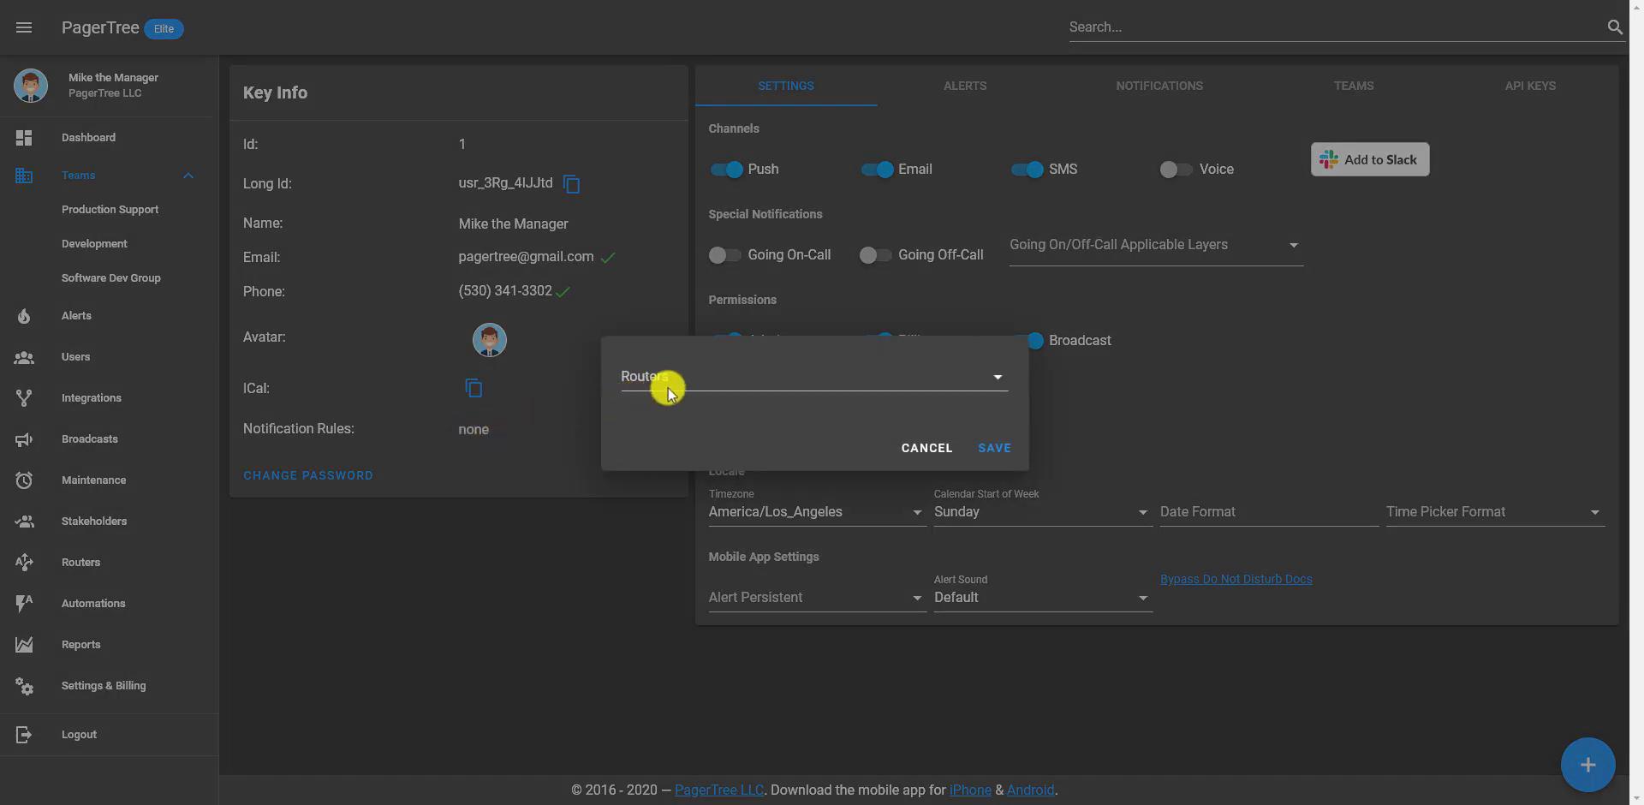
pyautogui.click(694, 382)
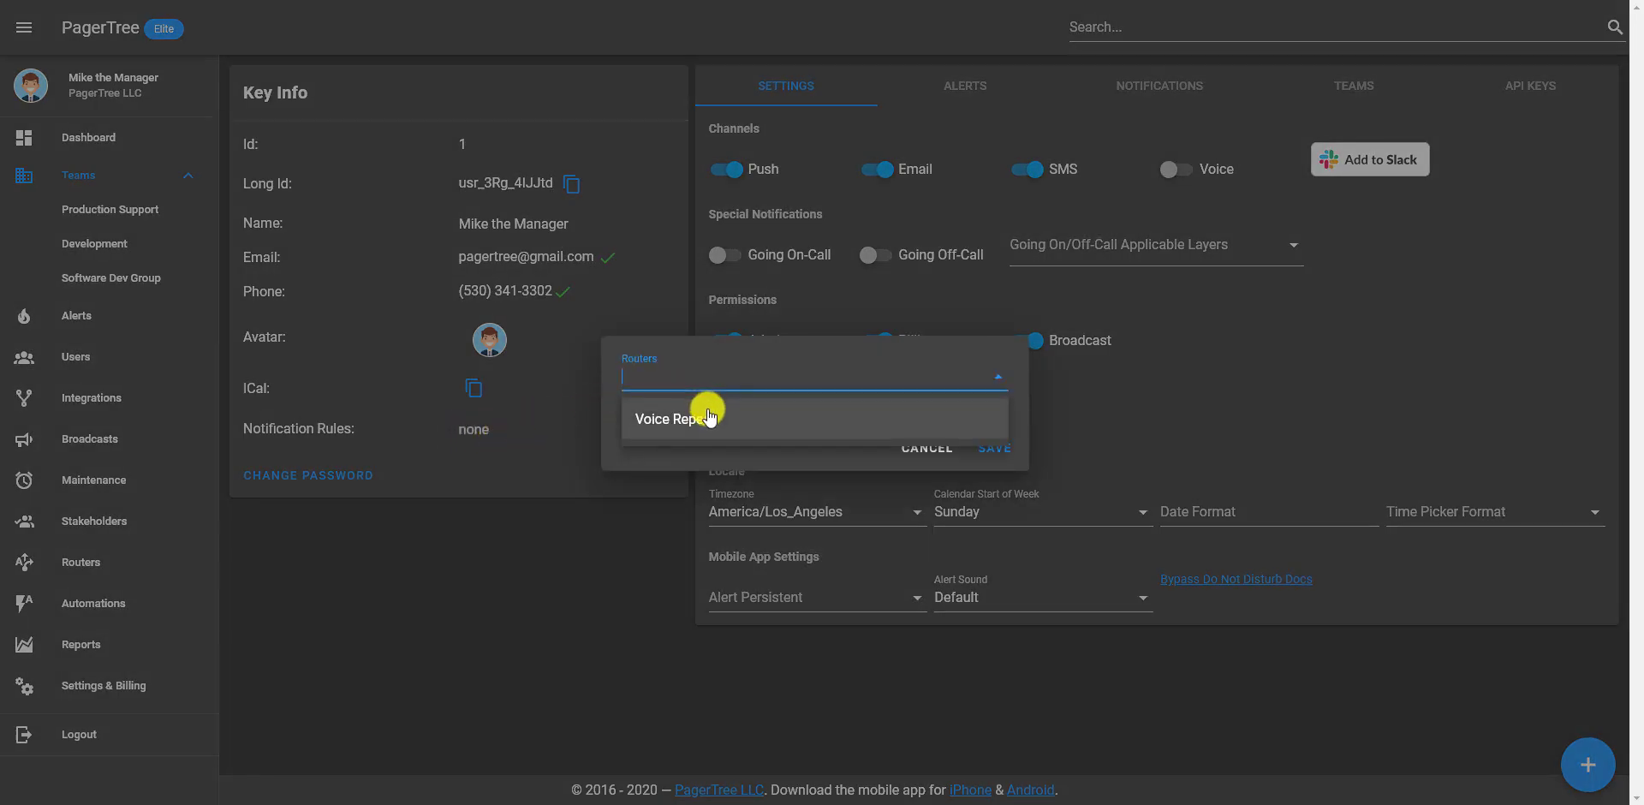
pyautogui.click(769, 419)
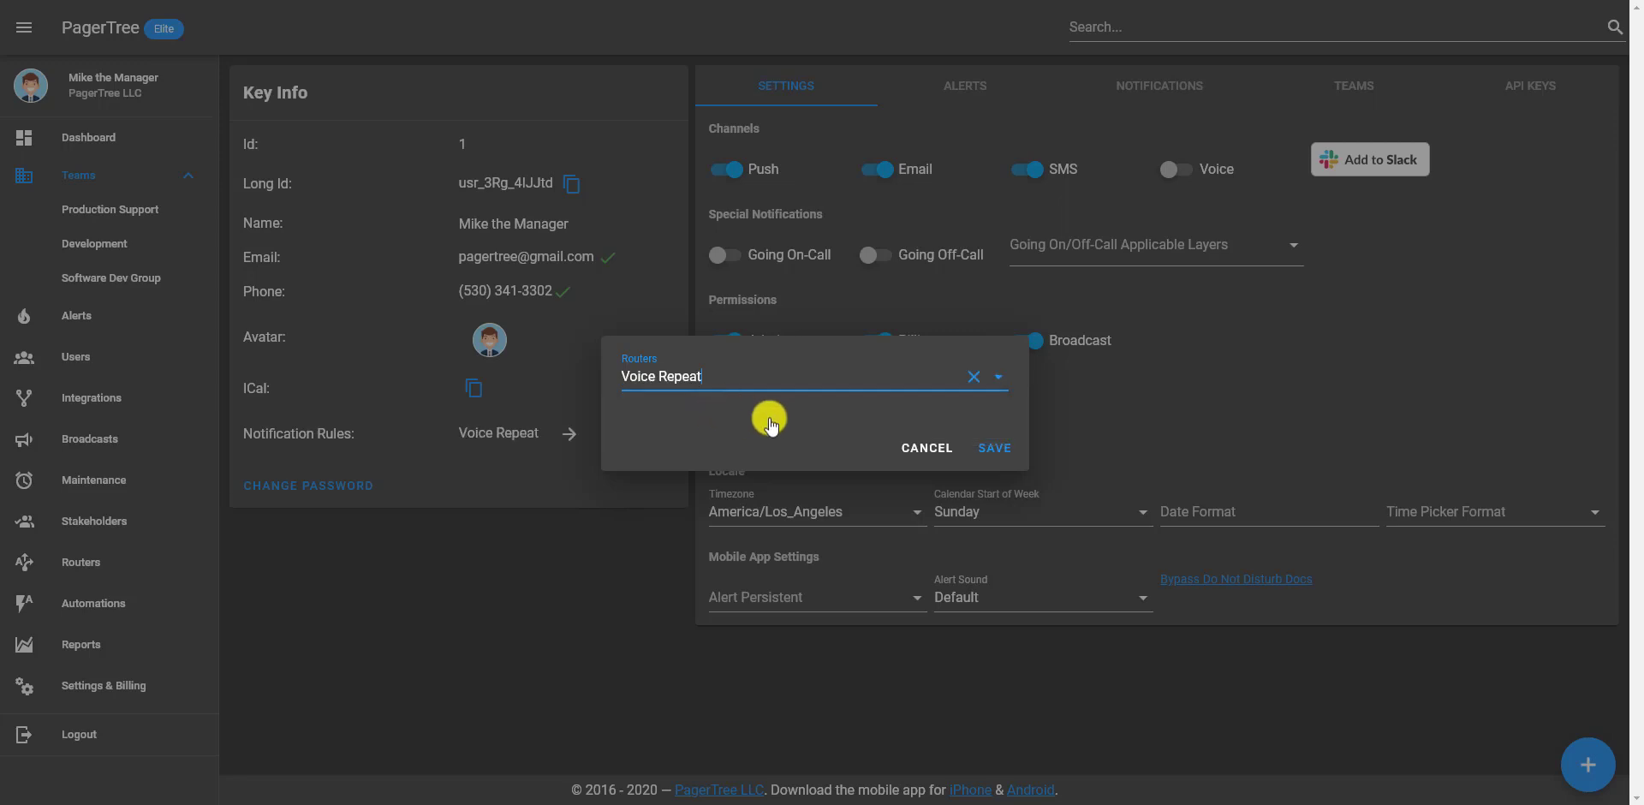
pyautogui.click(986, 454)
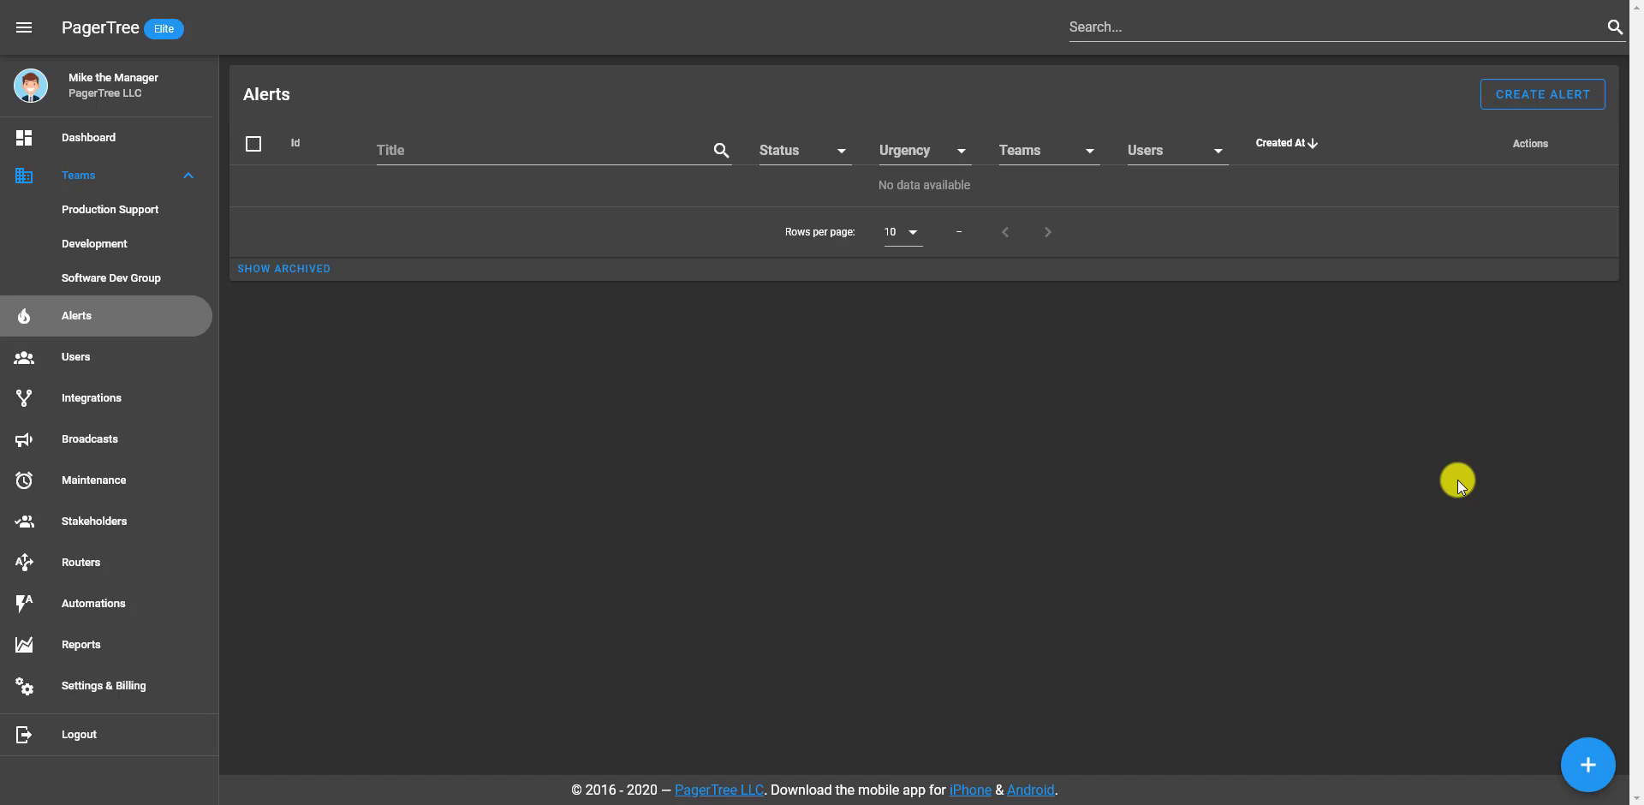
# Start a new alert with Multiple Calls Test as both its title and description
pyautogui.moveTo(1588, 762)
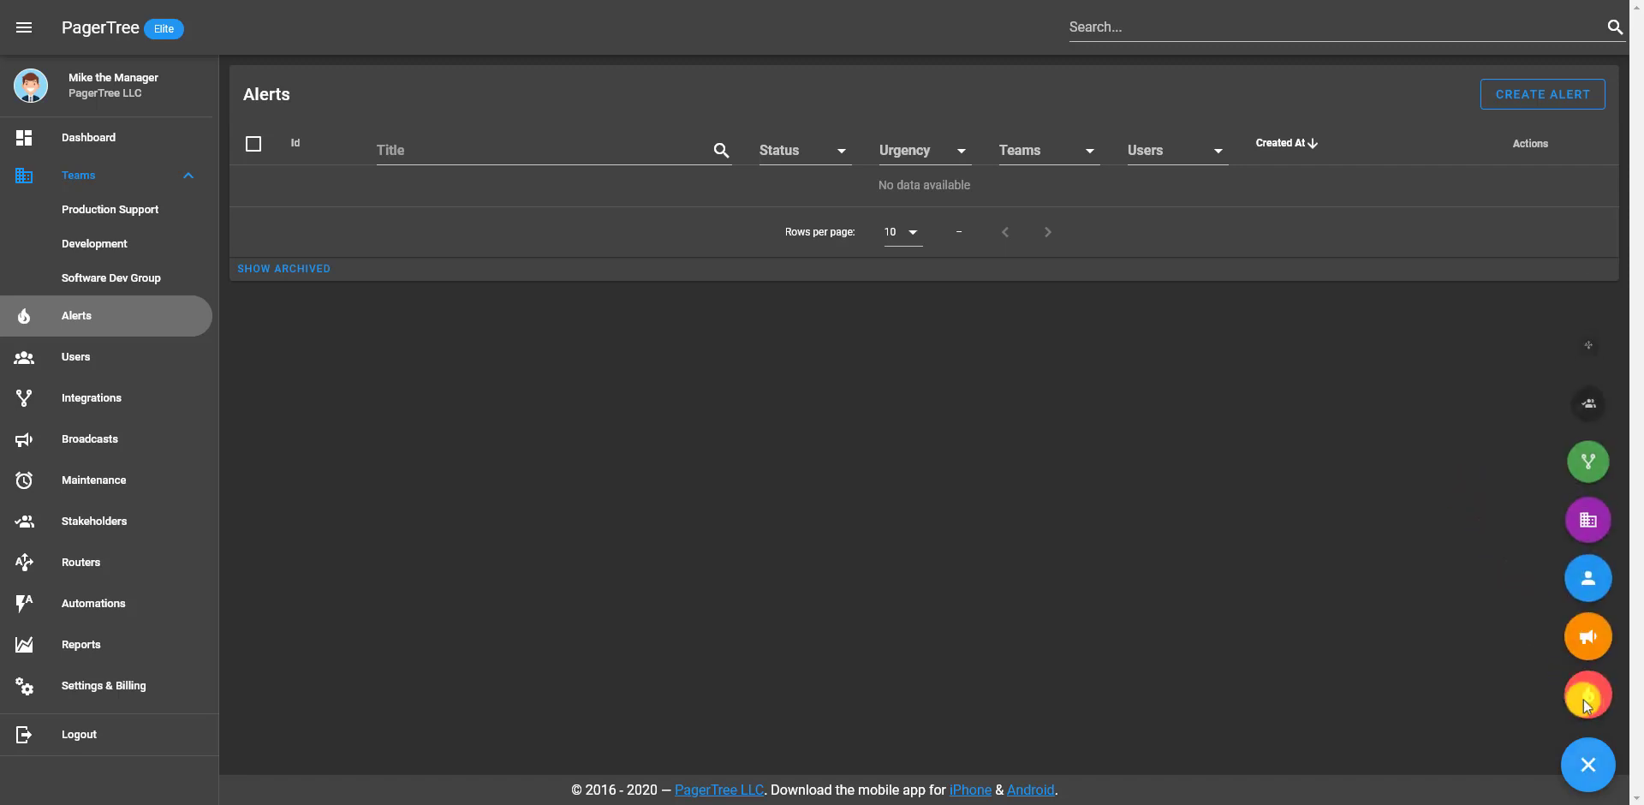
pyautogui.click(1589, 713)
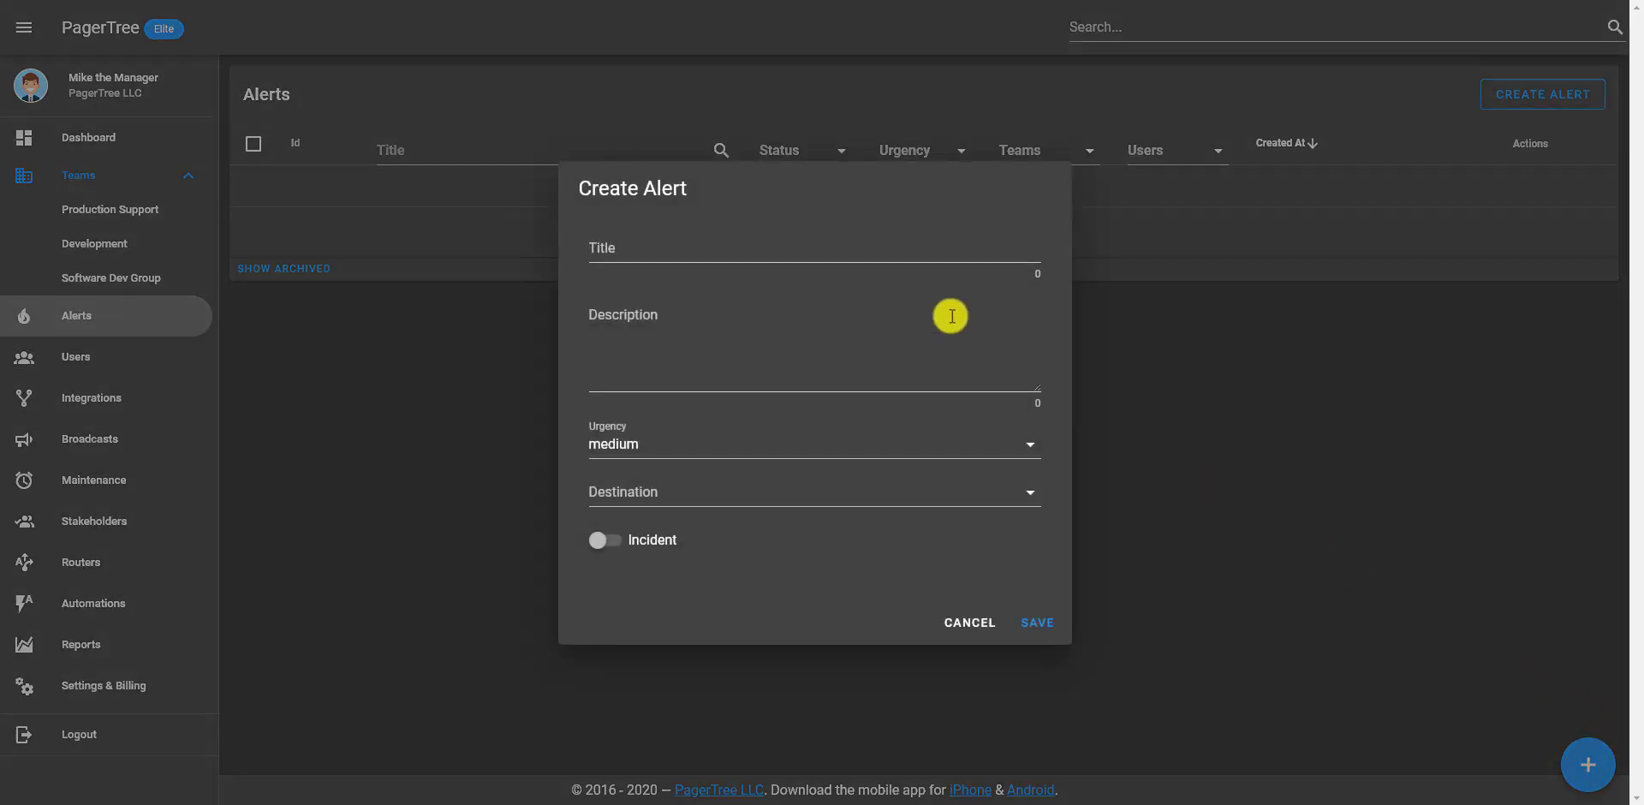
pyautogui.click(846, 250)
pyautogui.write('Multiple Calls Test')
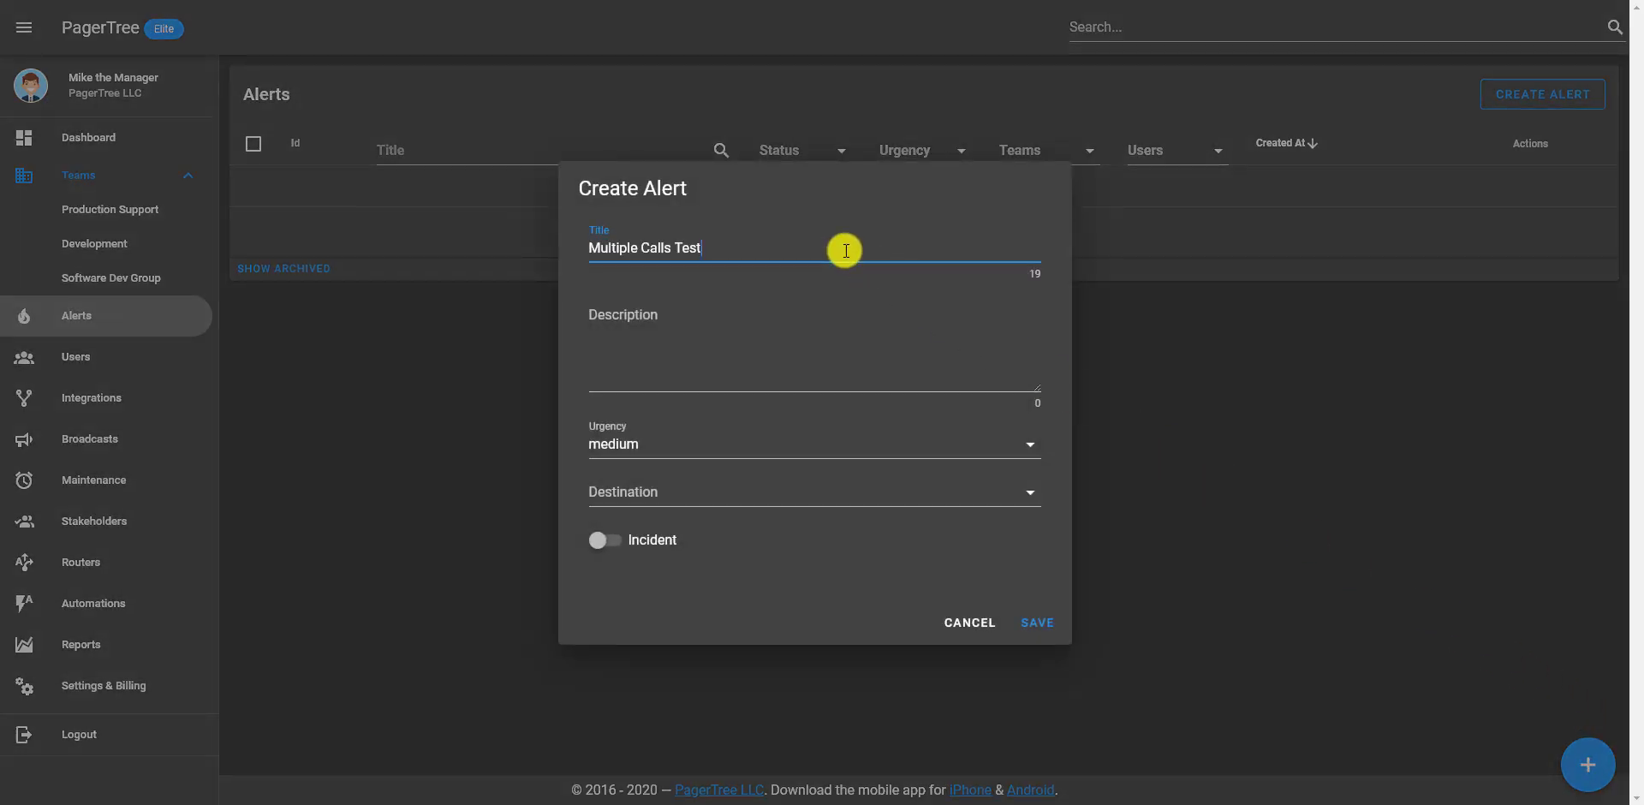
pyautogui.click(827, 371)
pyautogui.write('Multiple Calls Test')
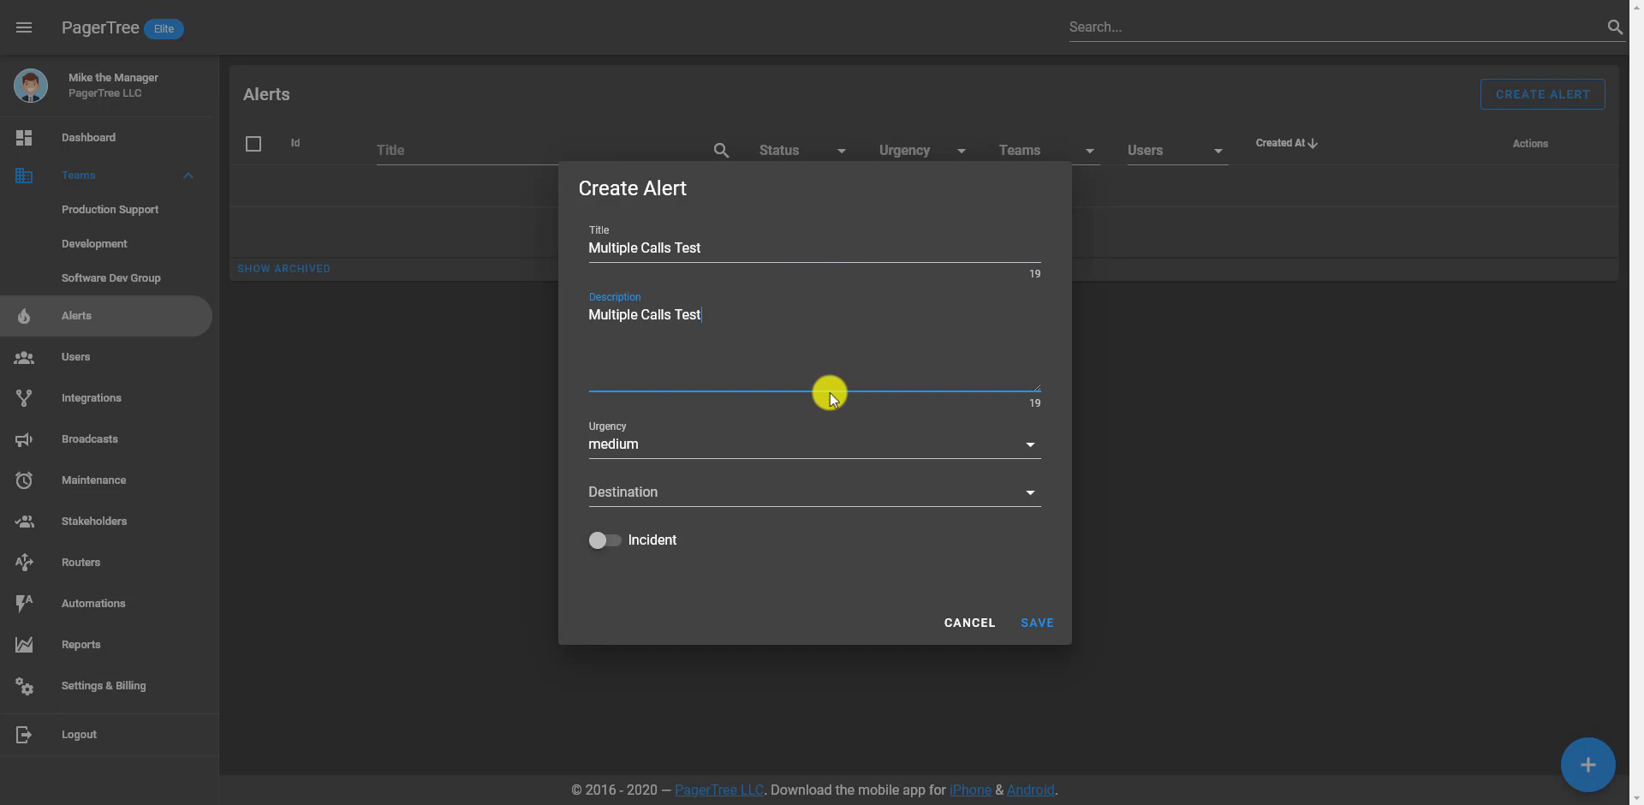
# Set the alert's urgency to critical, choose the manager's user account as destination and save the alert
pyautogui.click(839, 447)
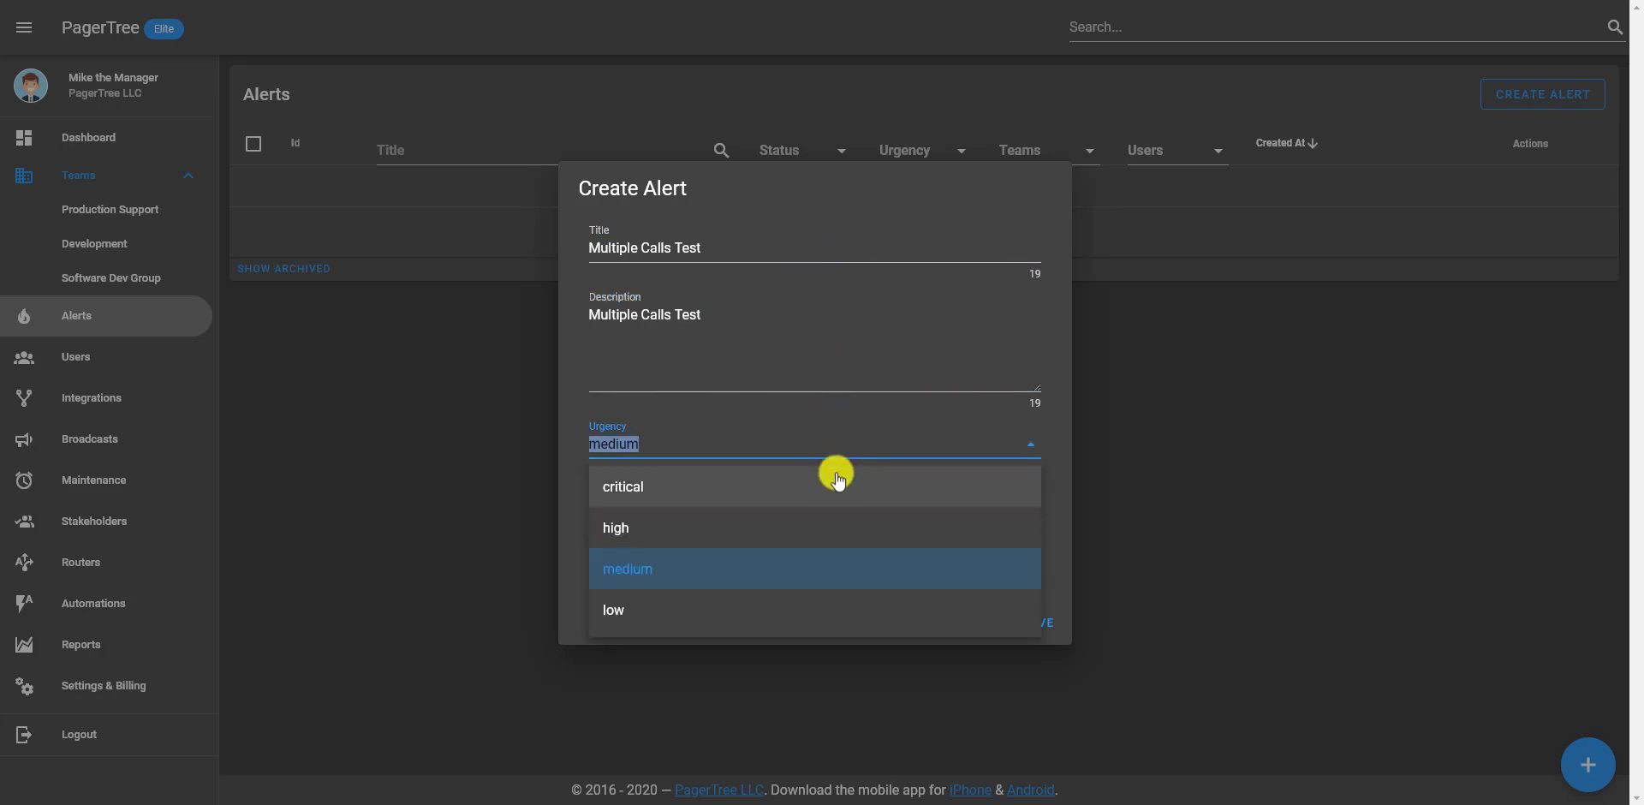
pyautogui.click(836, 489)
pyautogui.click(843, 497)
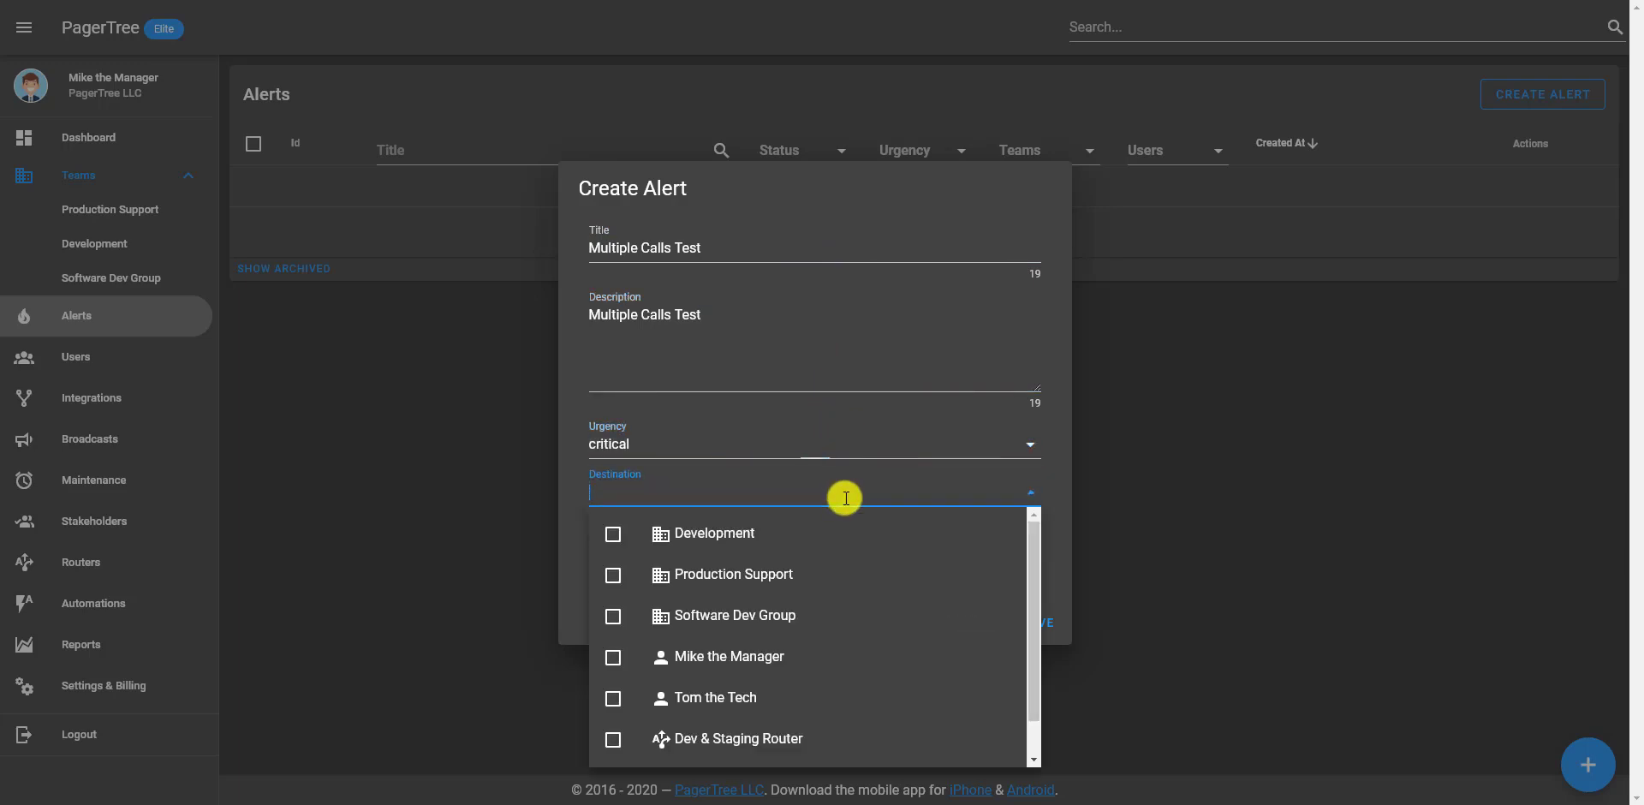
pyautogui.click(822, 656)
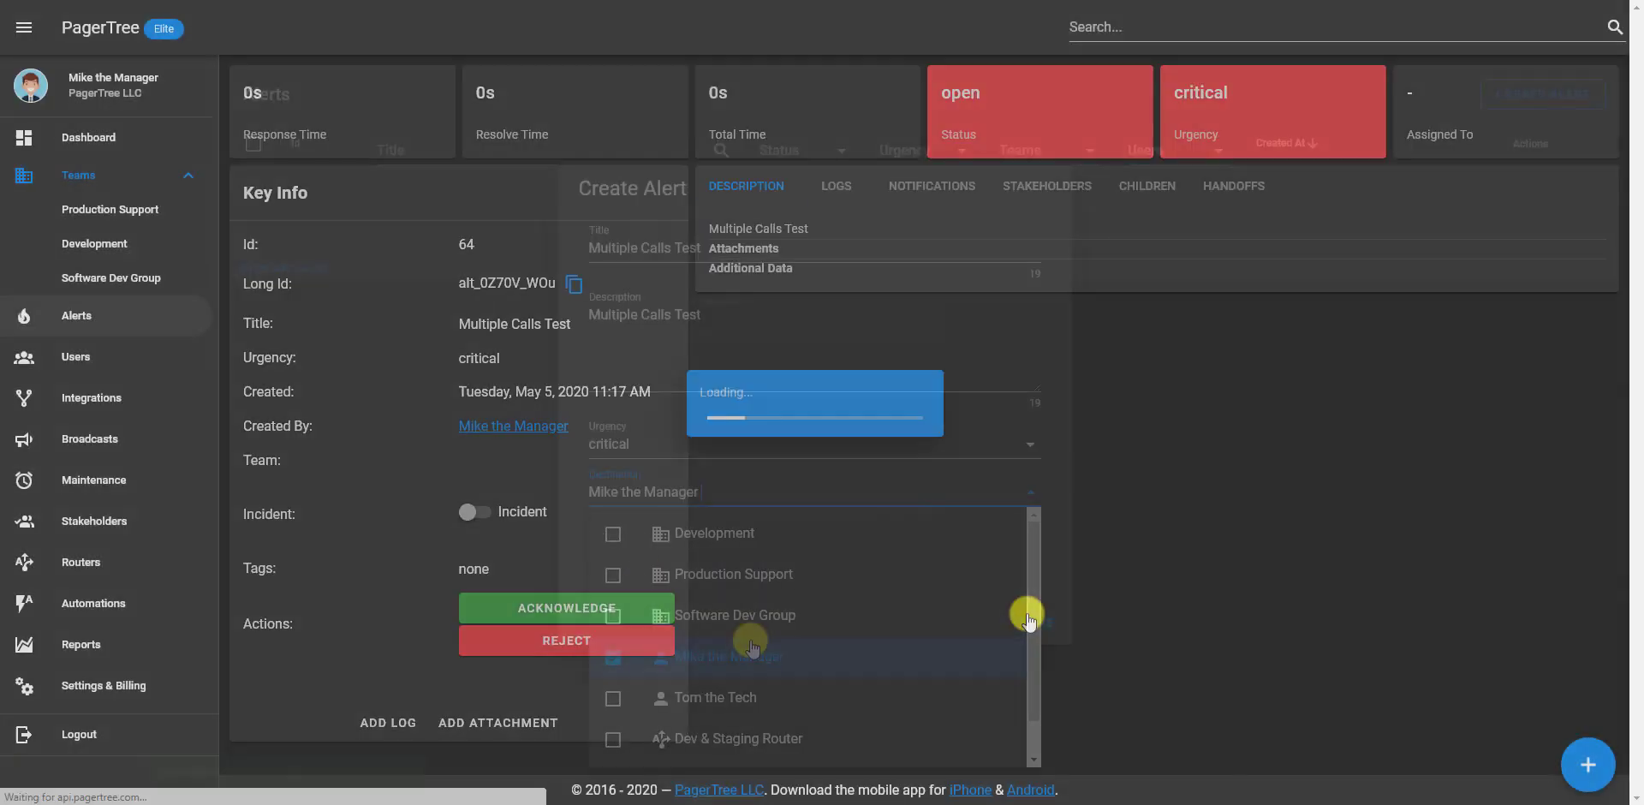
# Examine the notifications sent for the Multiple Calls Test alert
pyautogui.click(919, 201)
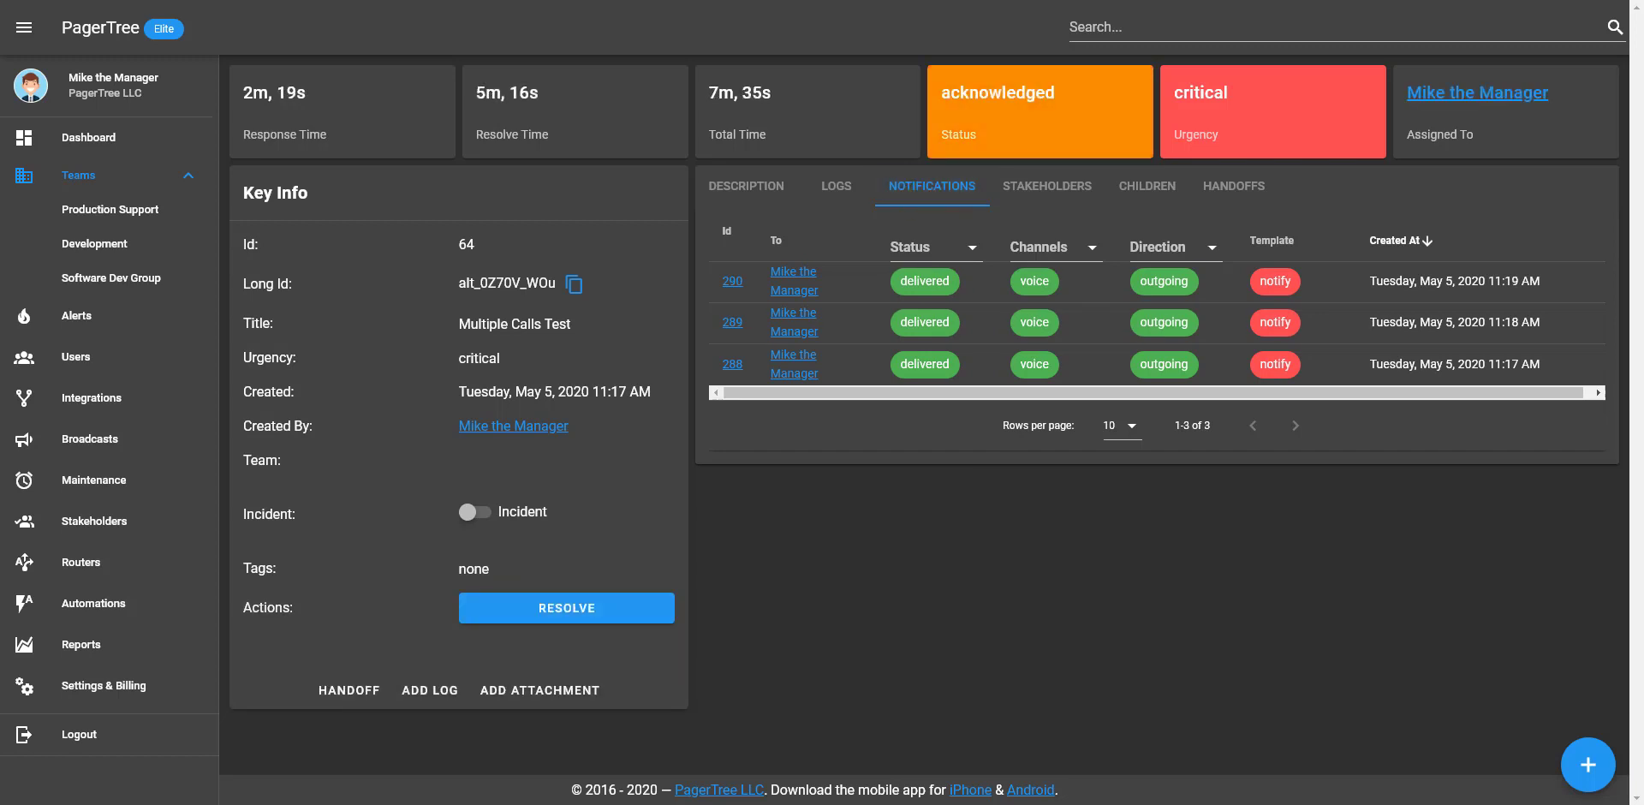
# Open the Voice Repeat router from the list of routers
pyautogui.click(131, 563)
pyautogui.click(250, 185)
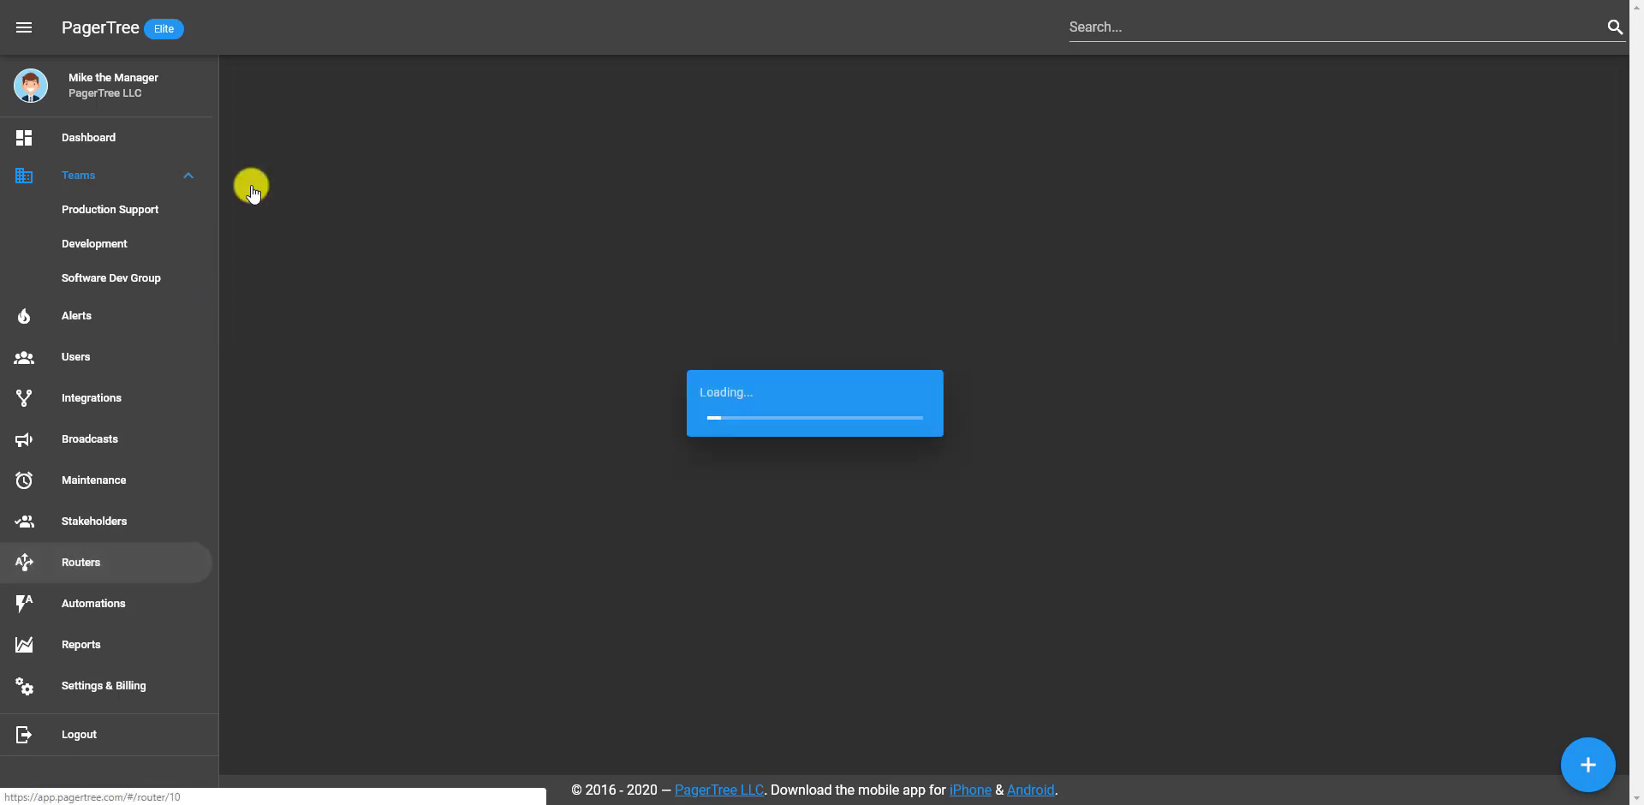